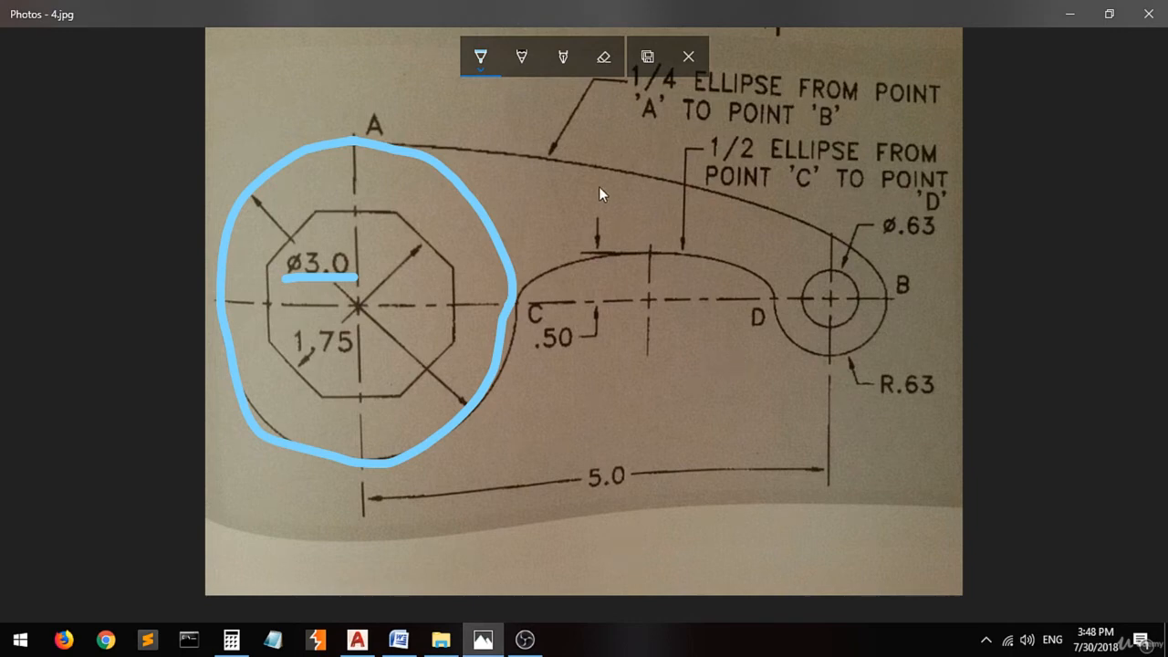
Mark points C and D and the half ellipse's center and crest in yellow ink, and circle the .50 dimension.
click(476, 67)
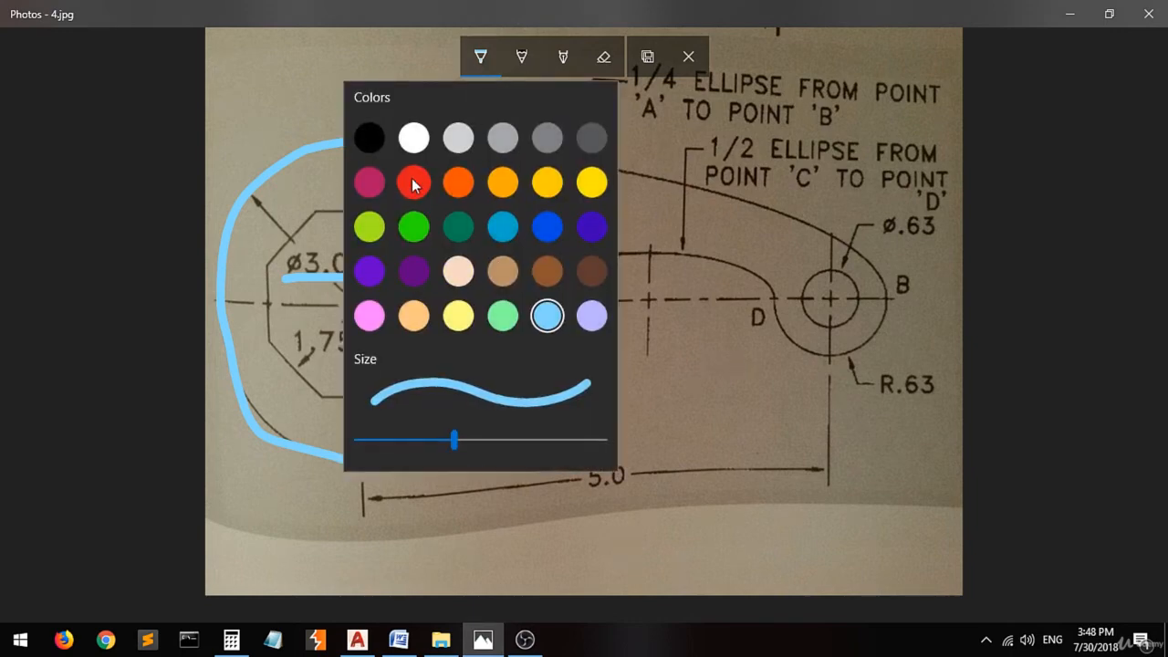
click(586, 188)
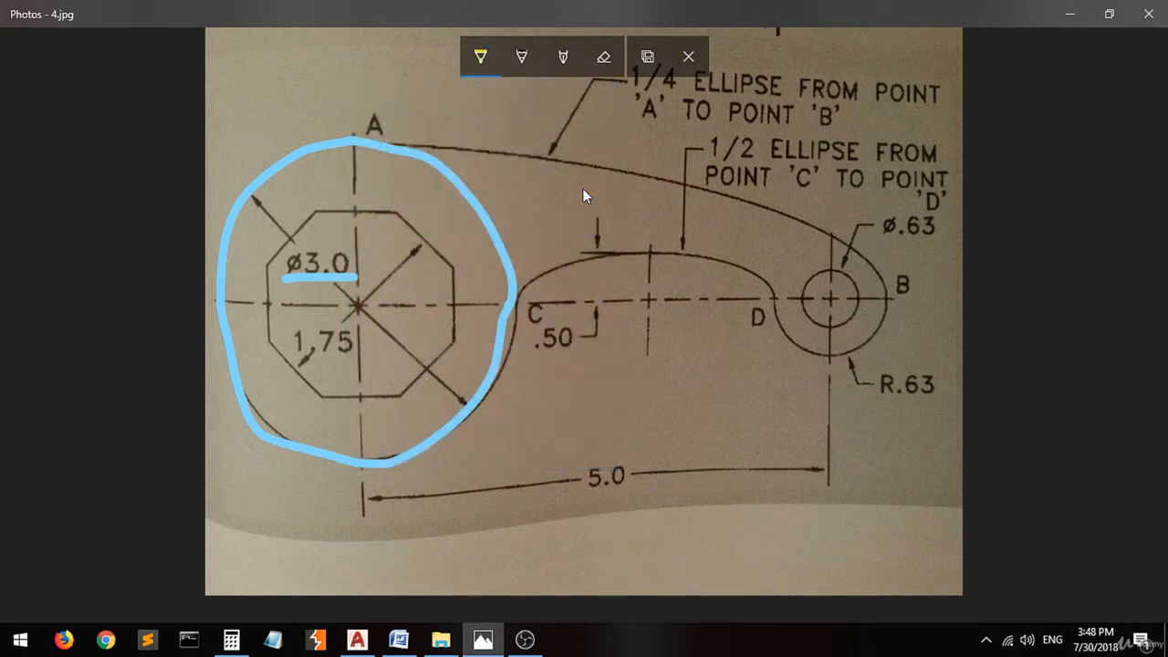
click(515, 303)
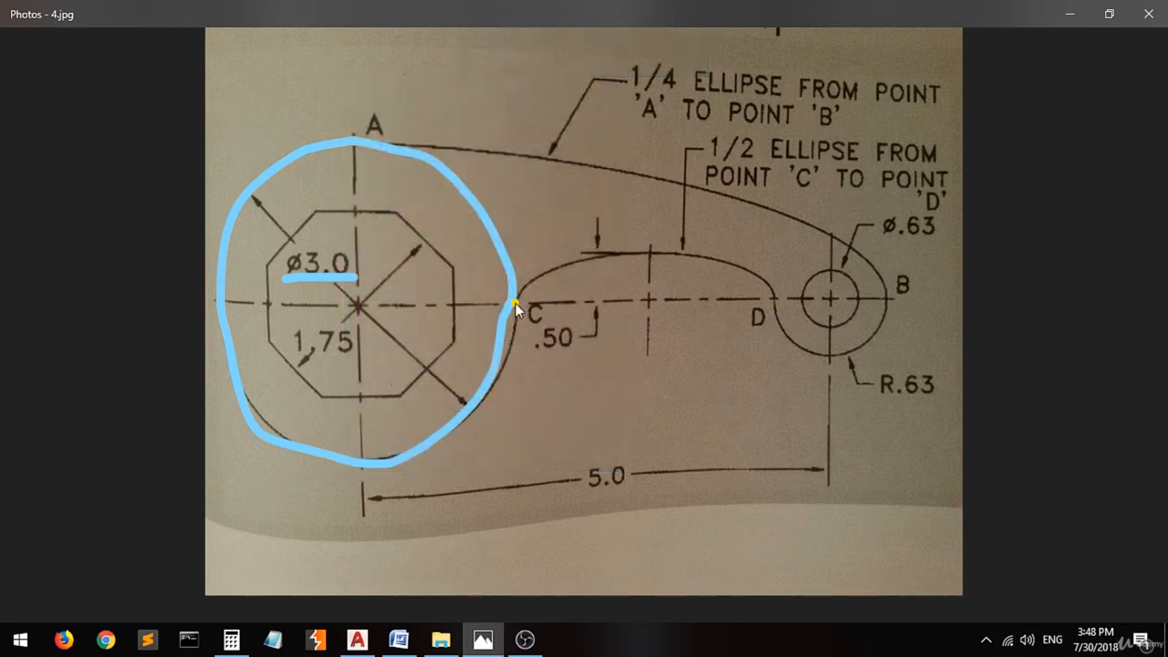
click(775, 298)
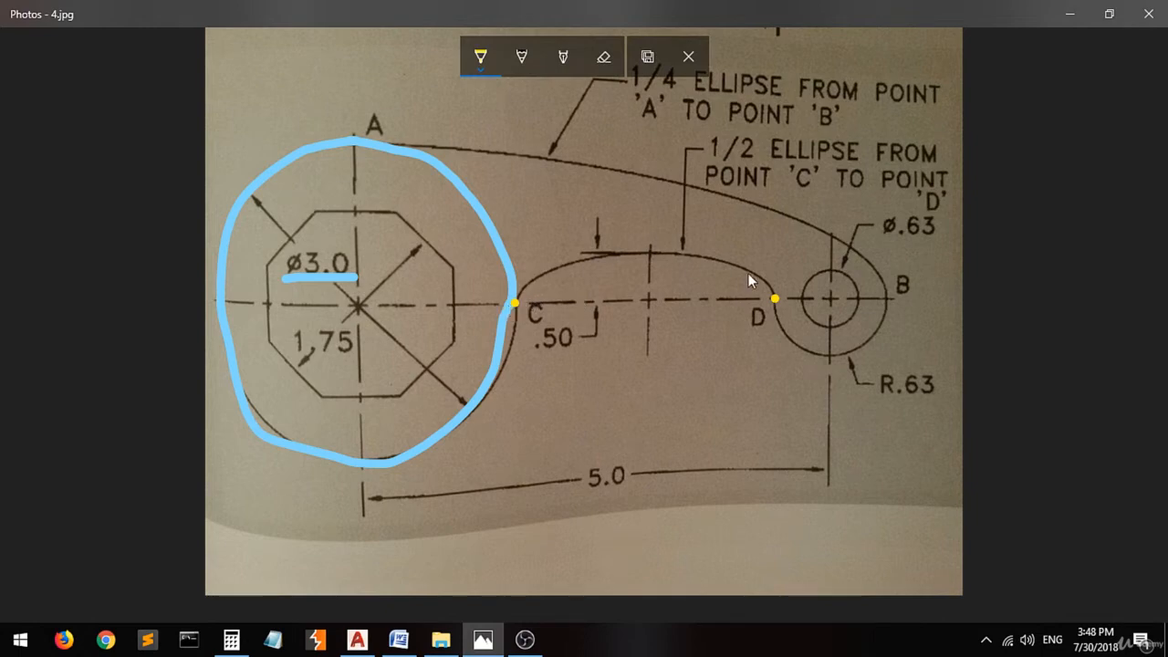
click(647, 300)
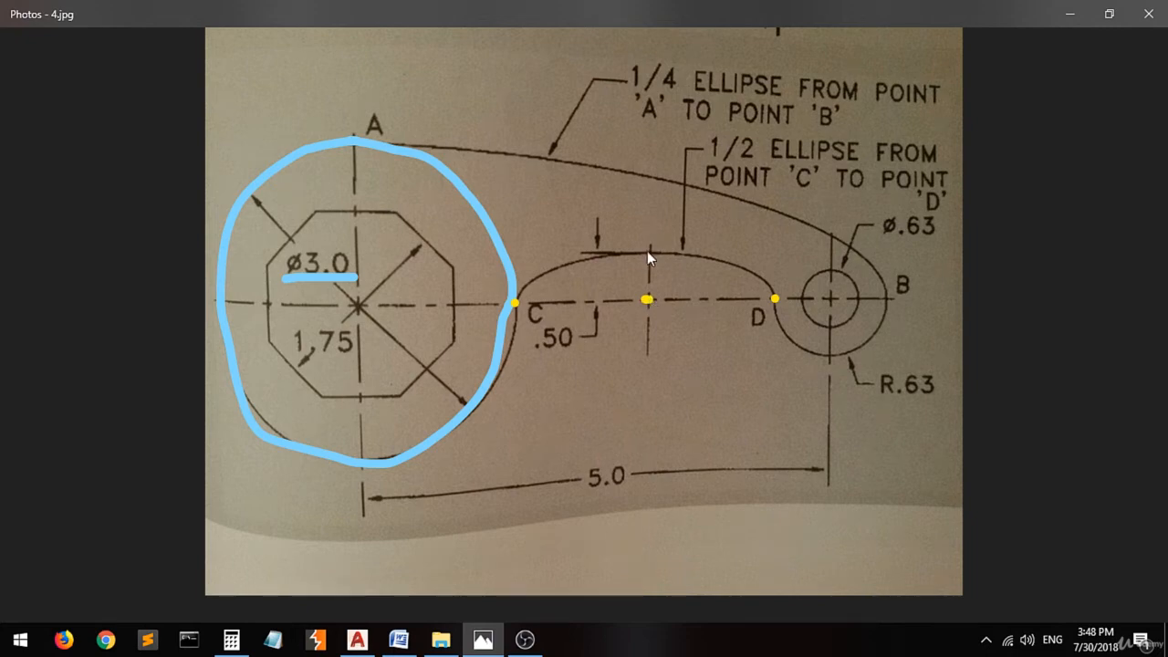
drag(645, 251, 657, 253)
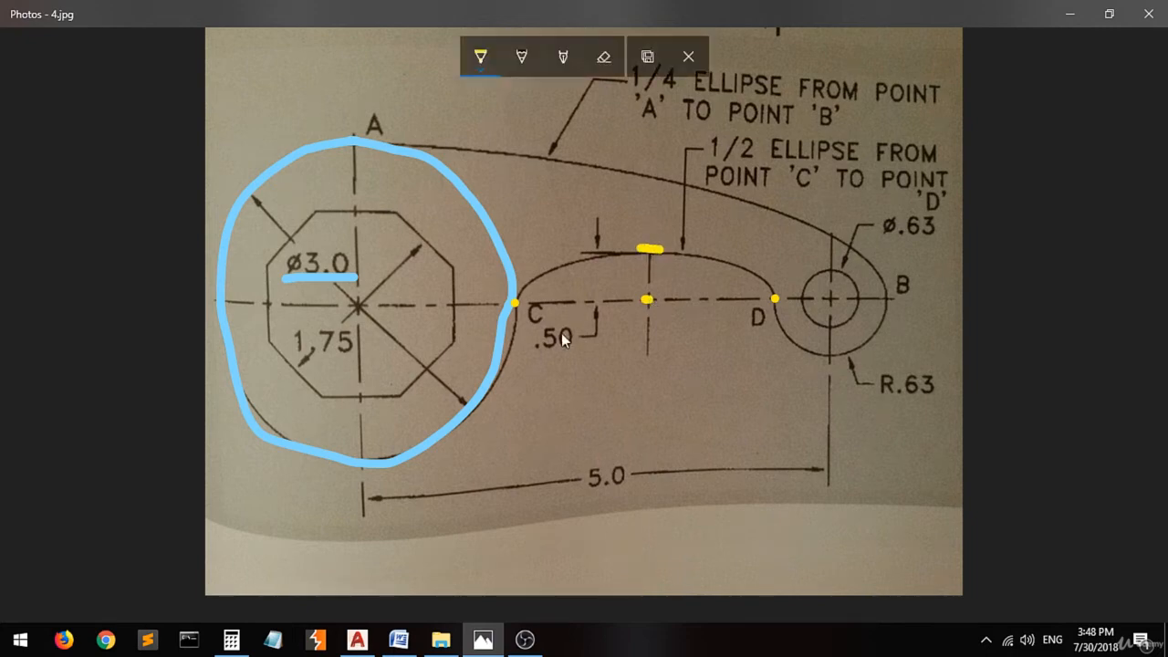
drag(588, 323, 558, 315)
drag(550, 373, 589, 325)
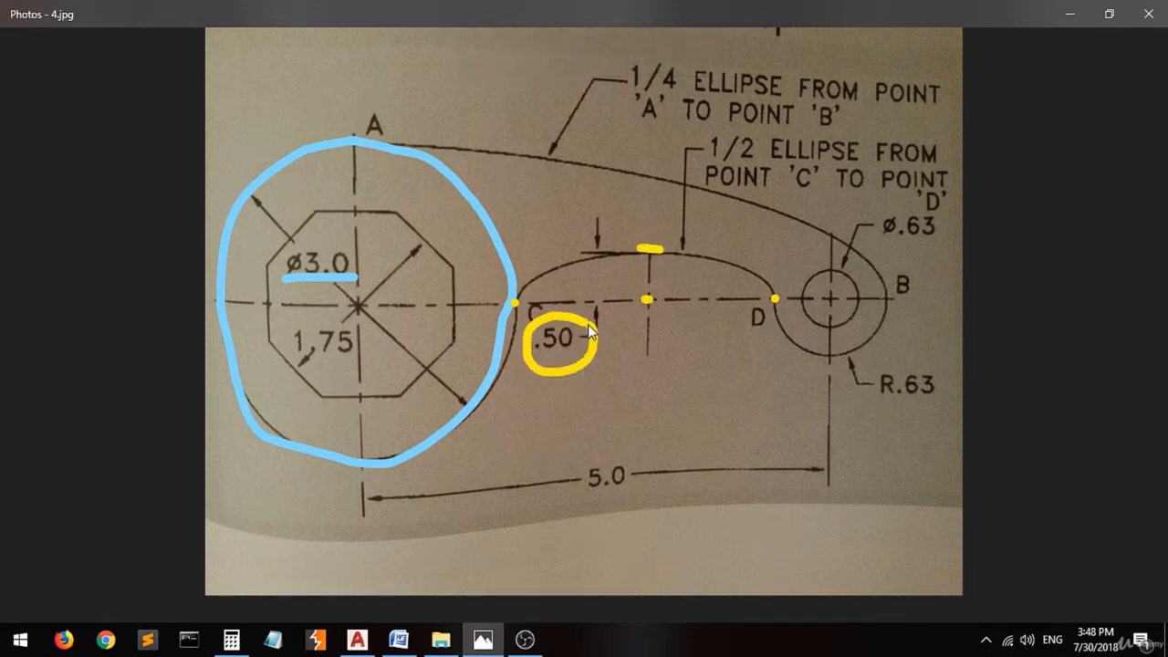
Switch to AutoCAD and draw an axis-end ellipse between the facing quadrants of the two outer circles, with a .5 distance to the other axis.
click(356, 639)
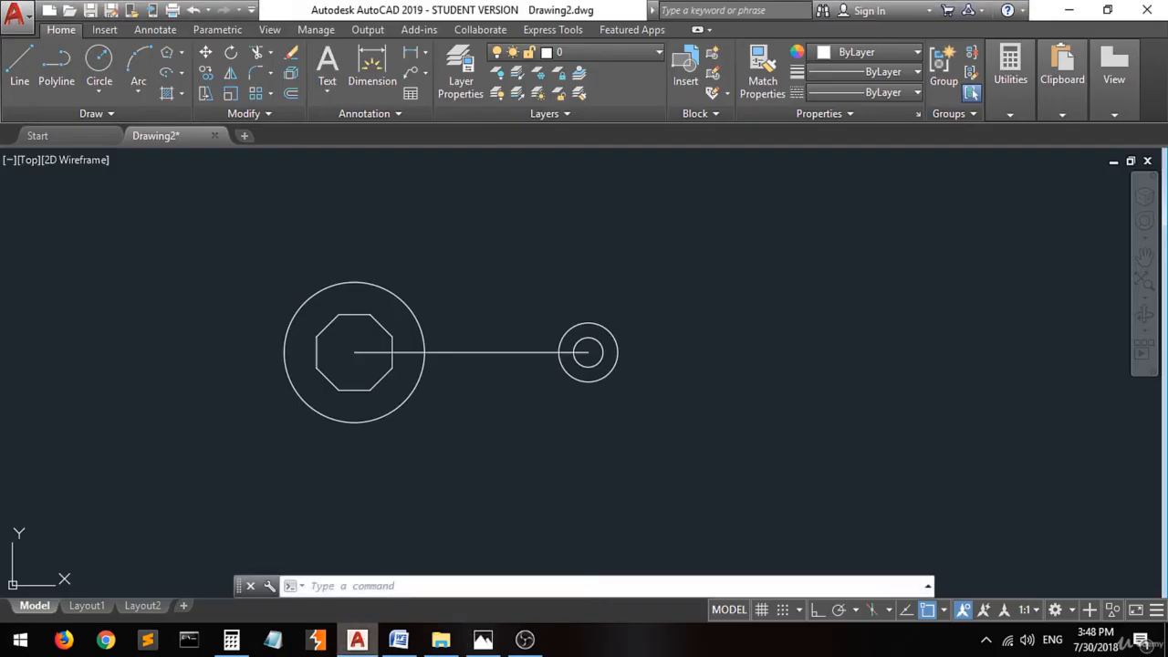
click(182, 77)
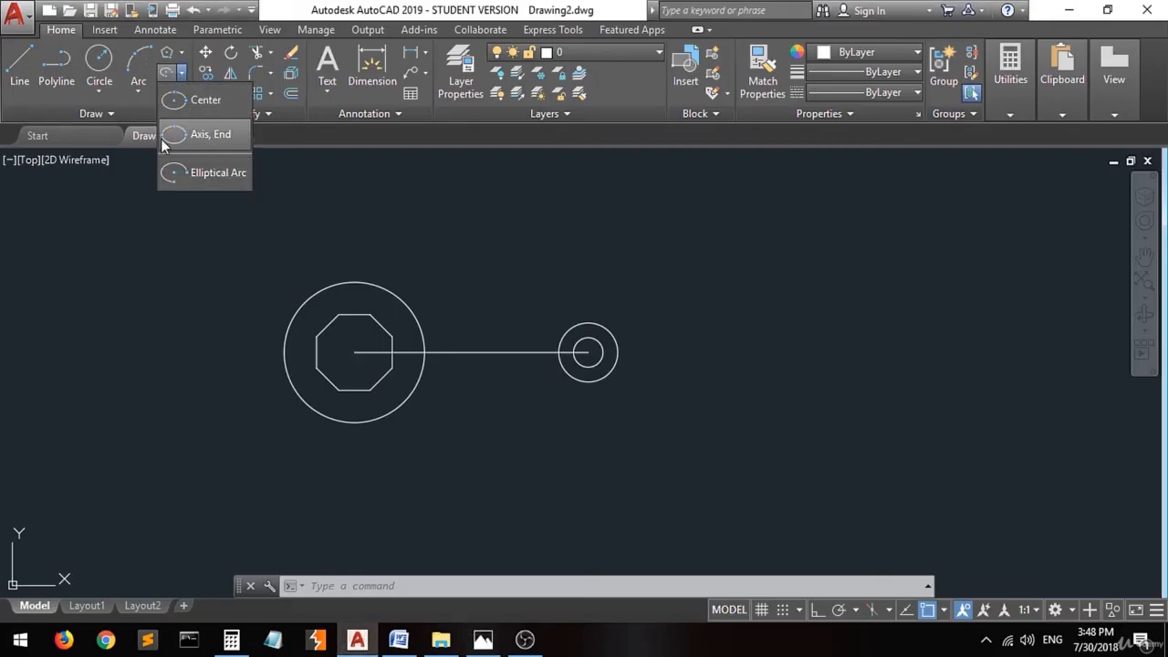
click(224, 135)
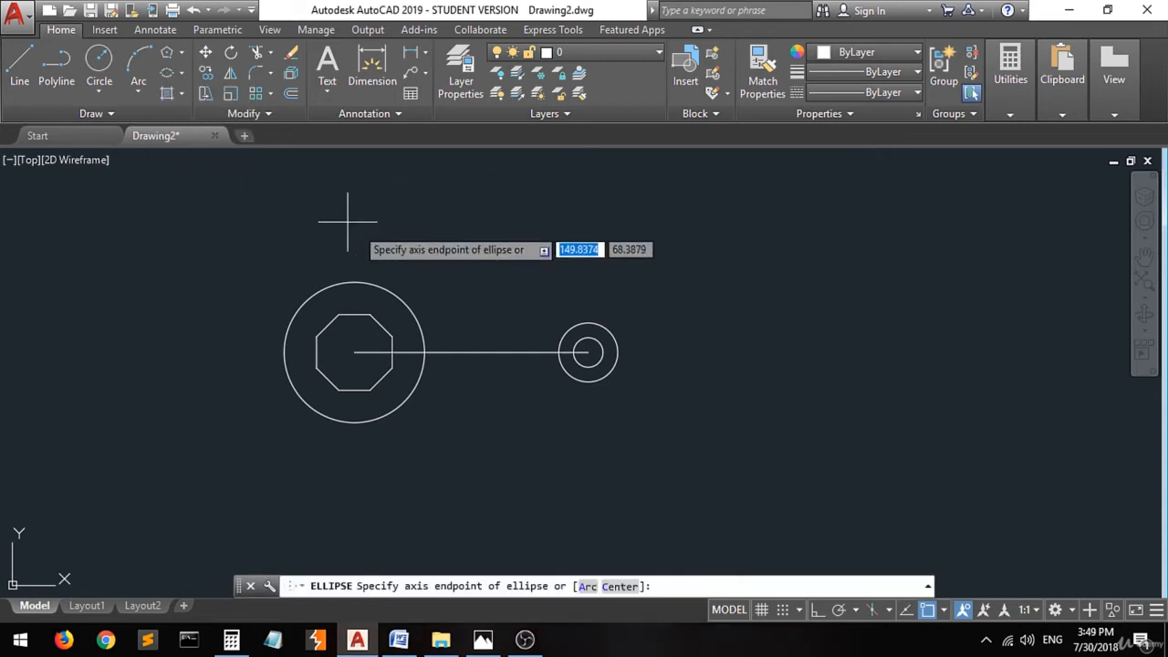
click(424, 352)
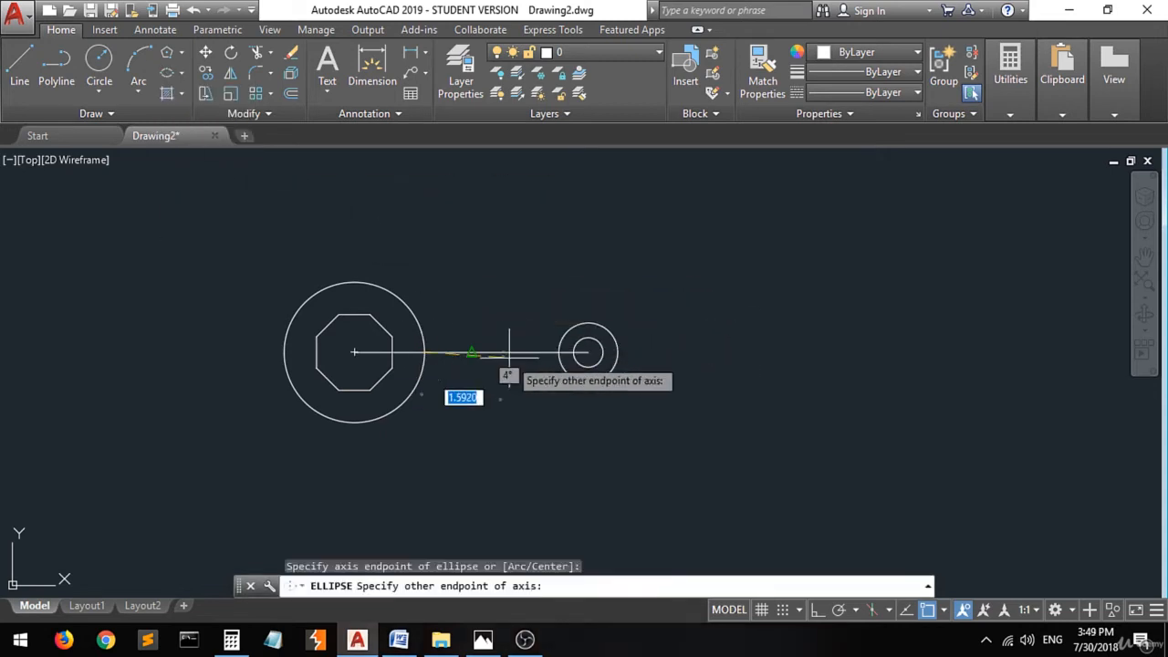
click(558, 351)
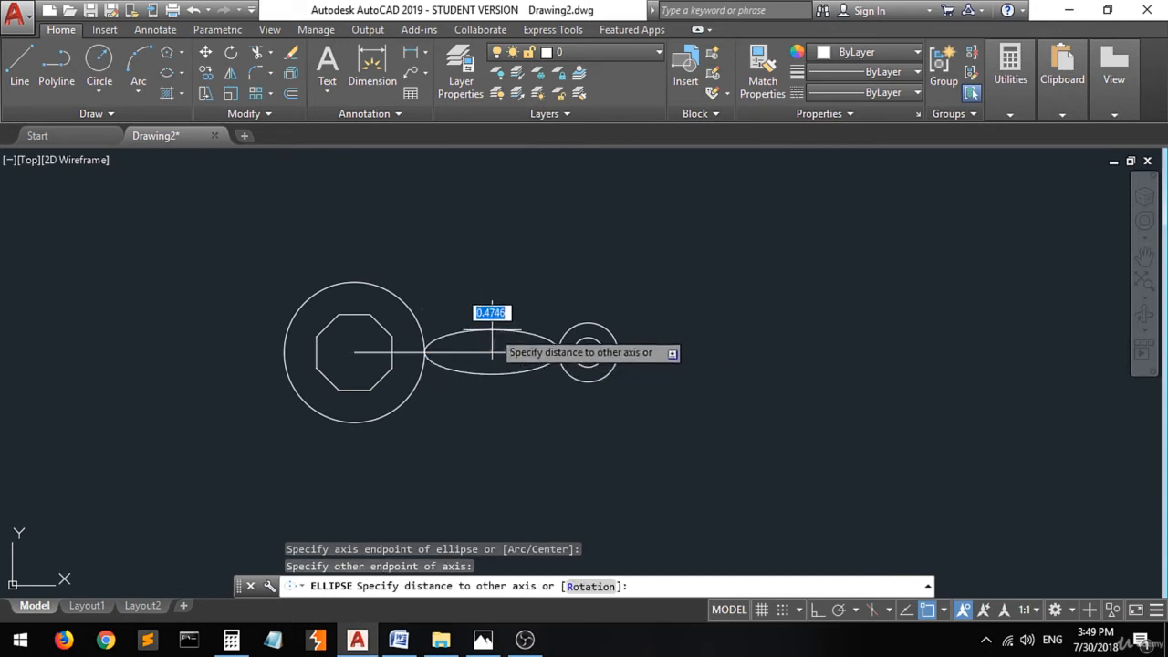
text(.5)
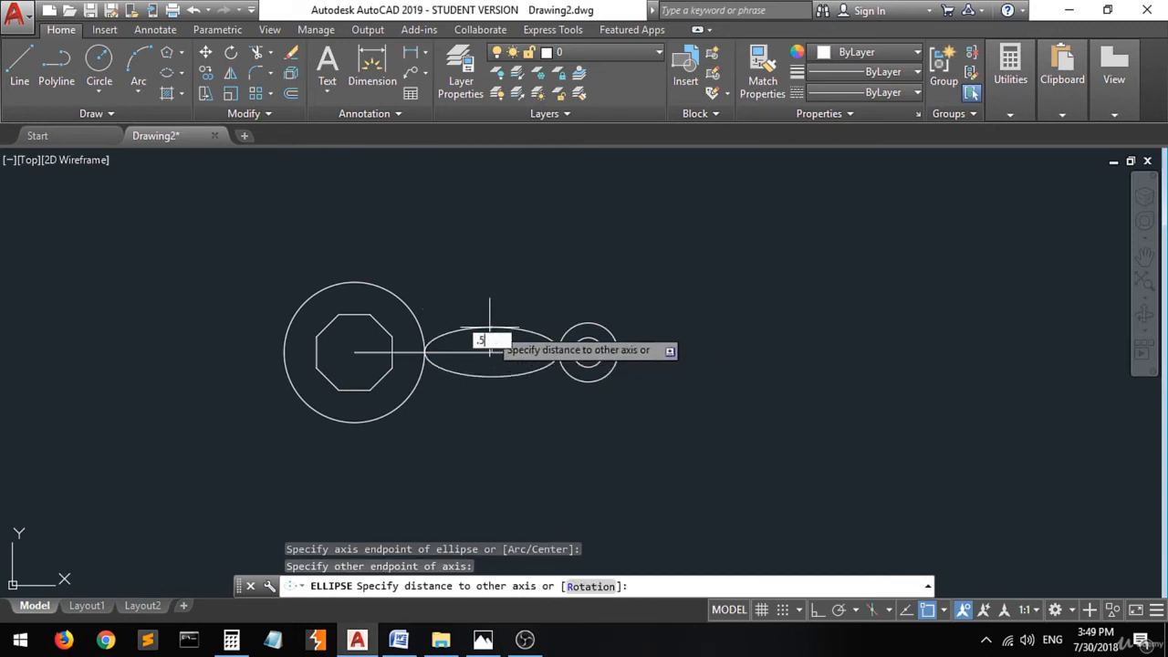
key(Return)
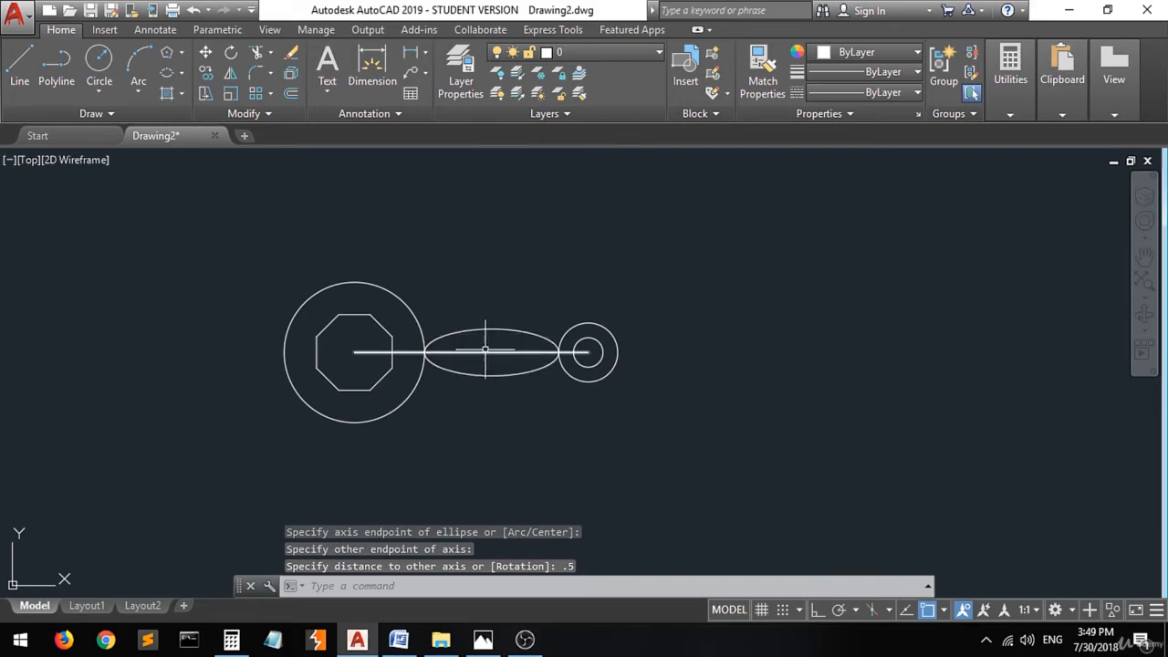
Switch to the 4.jpg reference in Photos and mark the 1/4 ellipse note and points A and B in yellow.
click(483, 639)
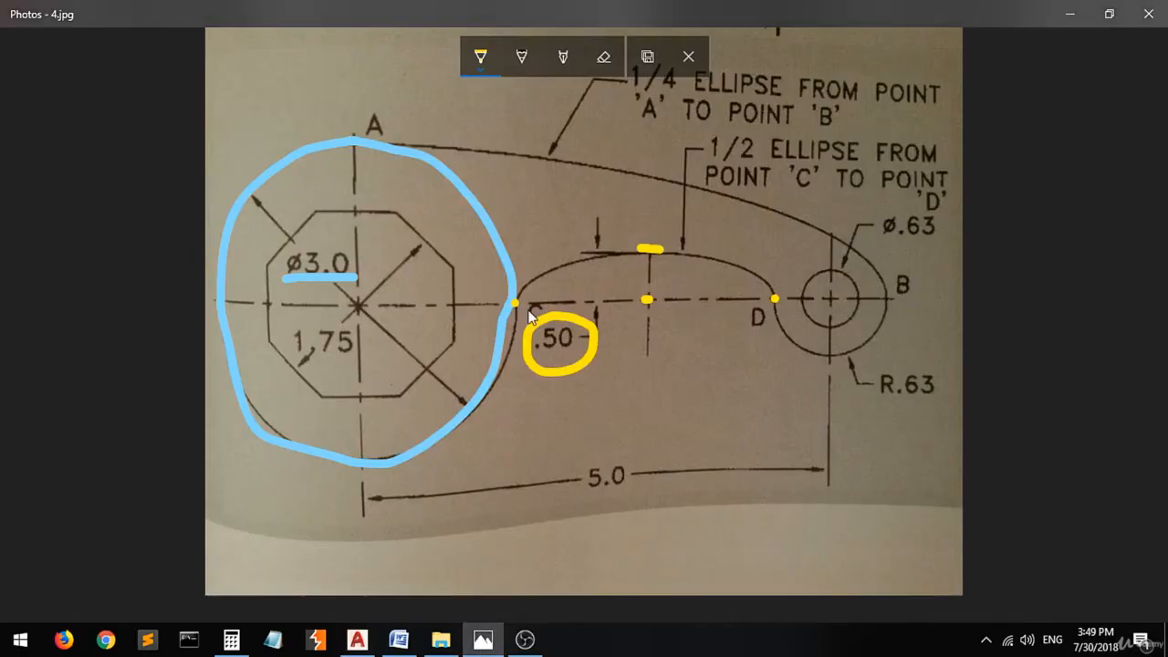
click(619, 81)
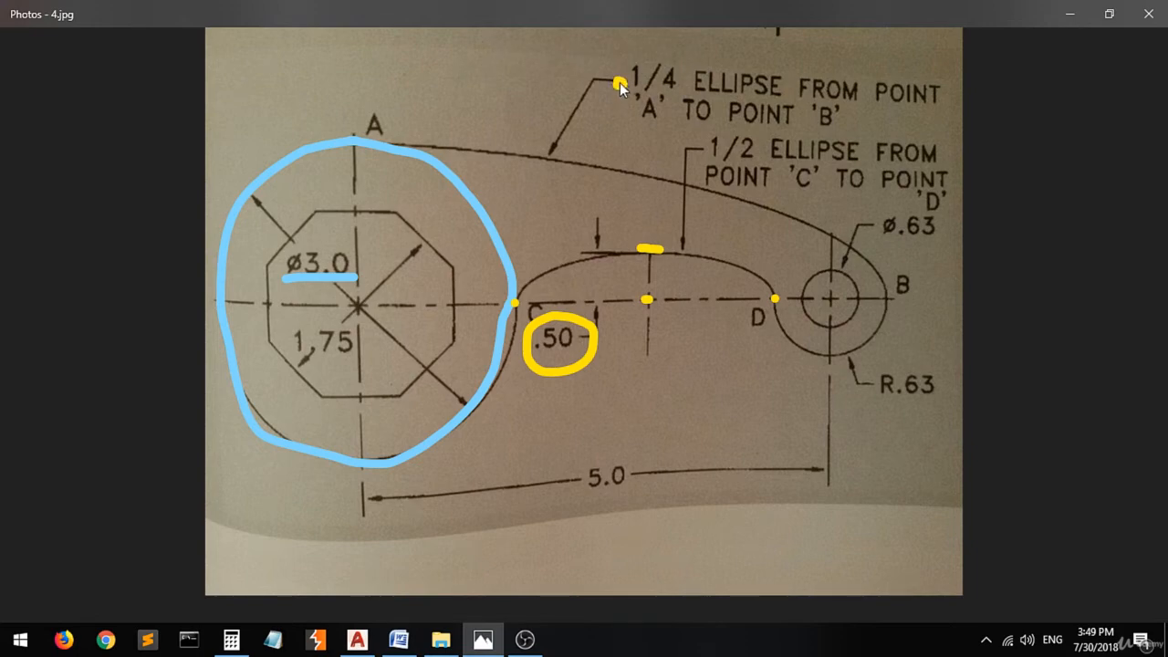
click(362, 144)
click(885, 296)
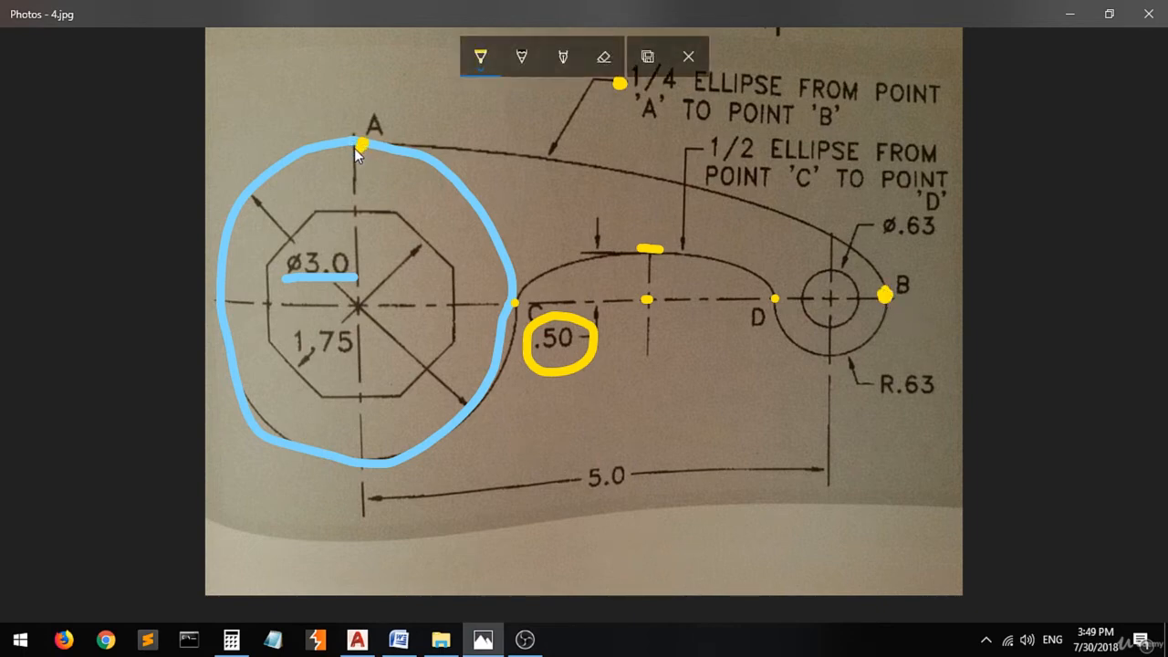
Erase all ink annotations from the reference image.
click(603, 58)
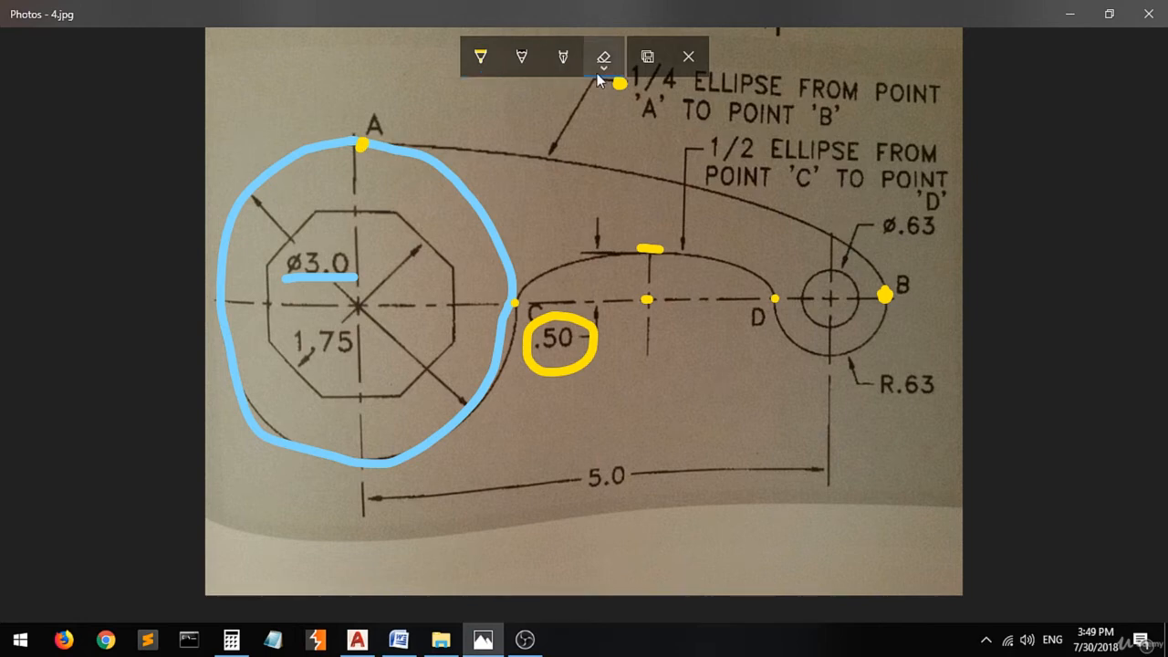
click(601, 61)
click(599, 109)
Set the pen color to pink and mark points A and B and the center of the 3.0 circle.
click(489, 65)
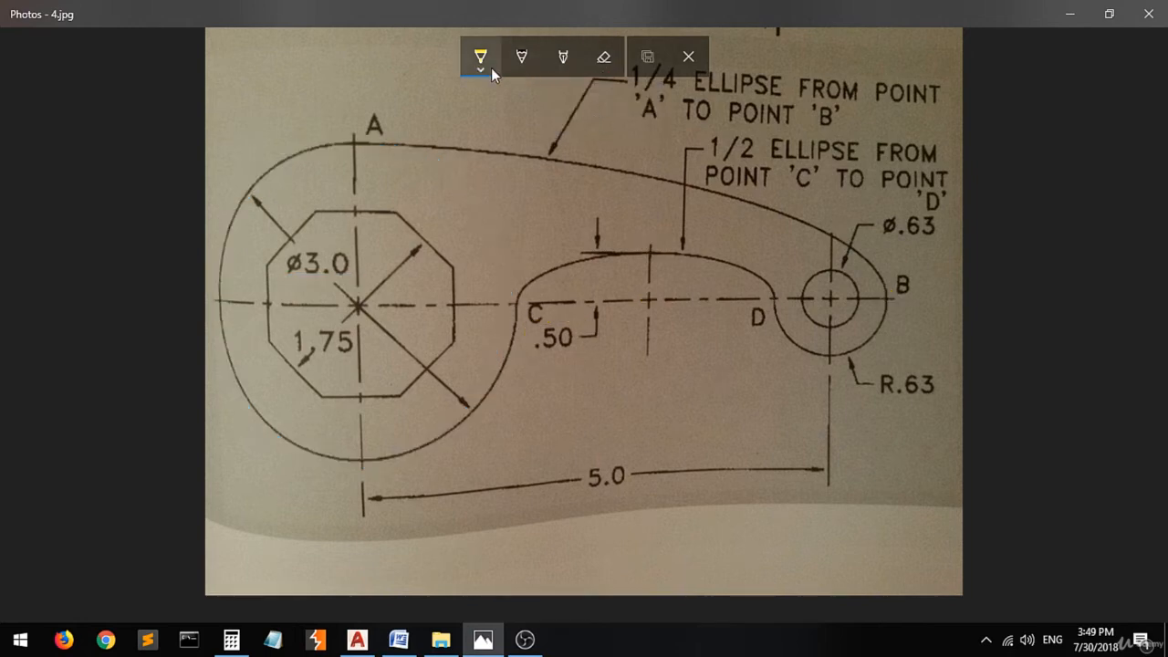
click(488, 70)
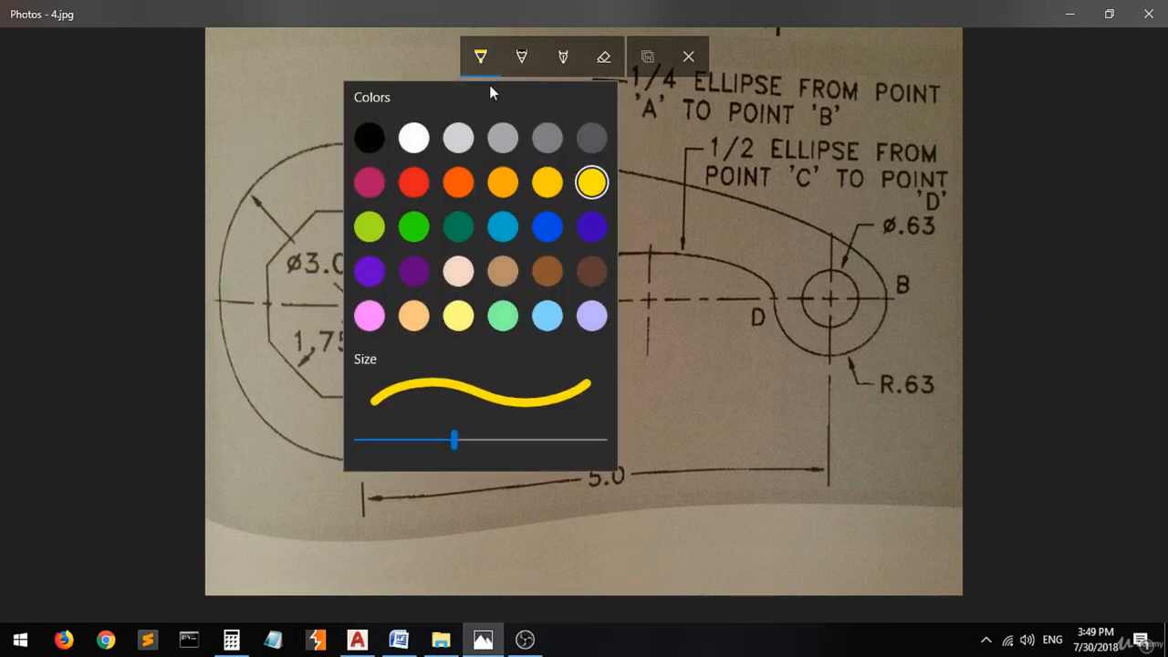
click(369, 314)
click(354, 141)
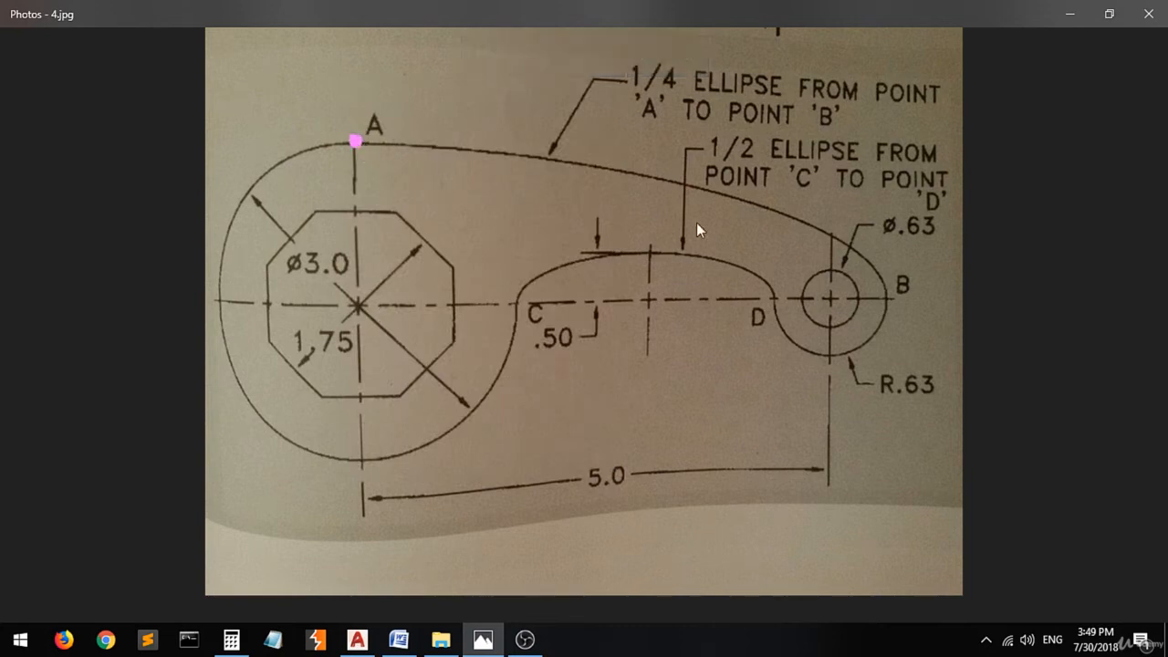
click(886, 296)
click(354, 306)
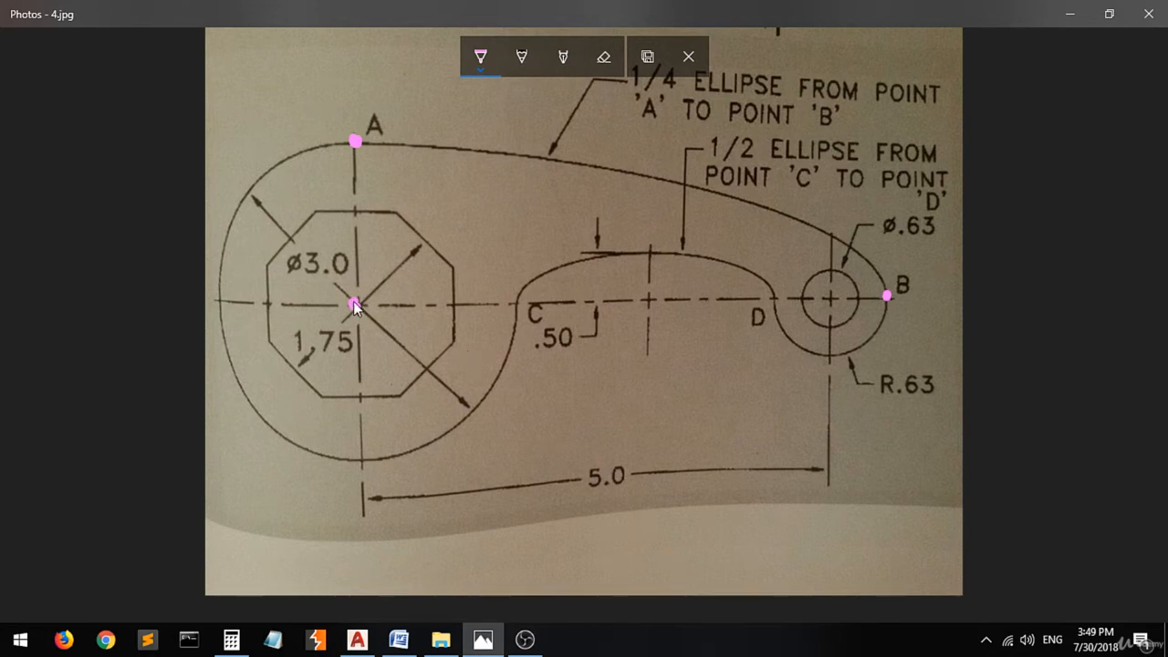
Draw a pink height marker from the large circle's center up to point A and write 1.5 beside it.
drag(355, 307, 397, 308)
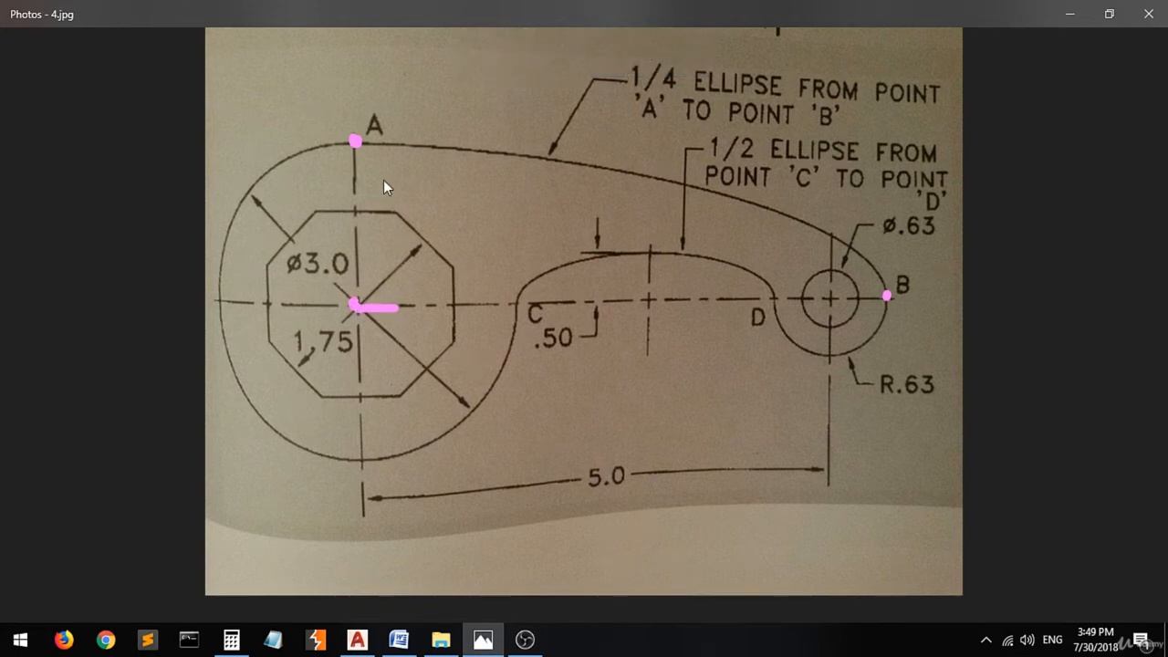
drag(355, 141, 406, 141)
drag(385, 212, 391, 311)
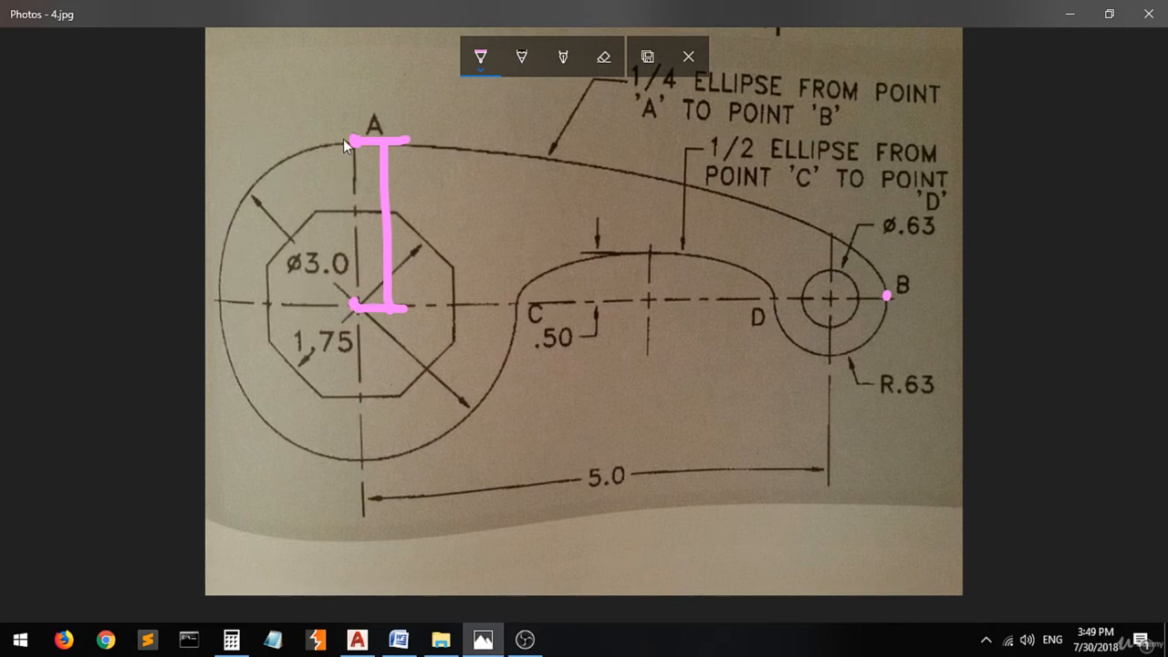
drag(438, 188, 433, 220)
click(448, 224)
drag(484, 184, 467, 187)
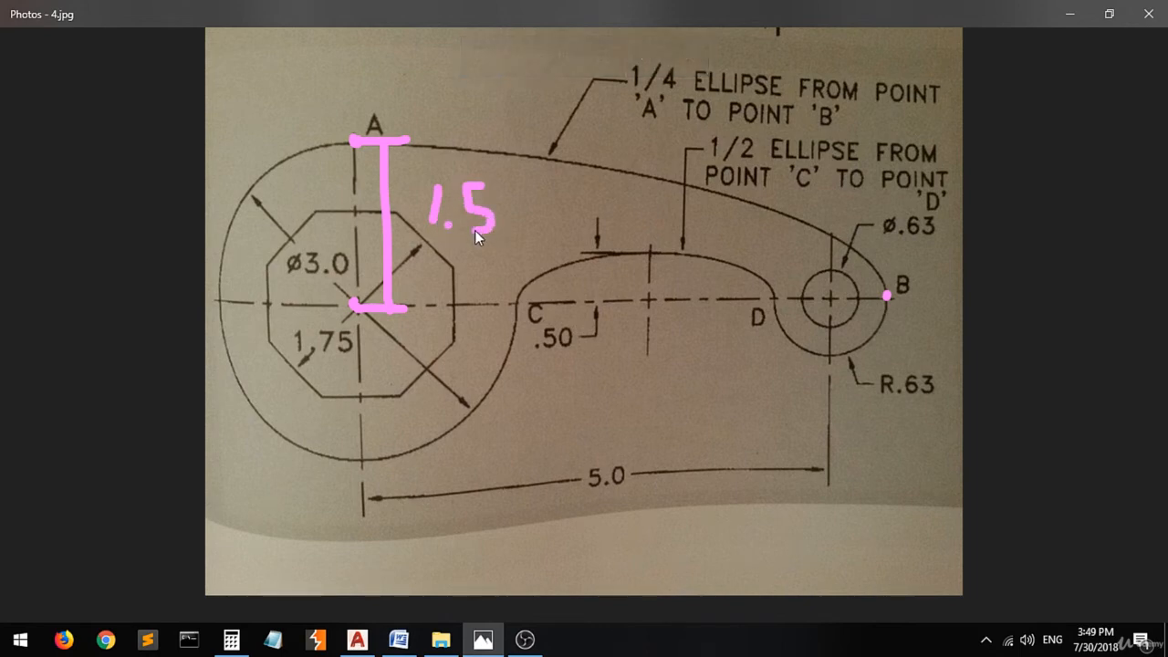
Switch to AutoCAD and draw an ellipse centered on the octagon, through the small outer circle's far quadrant and the large circle's top quadrant.
click(357, 639)
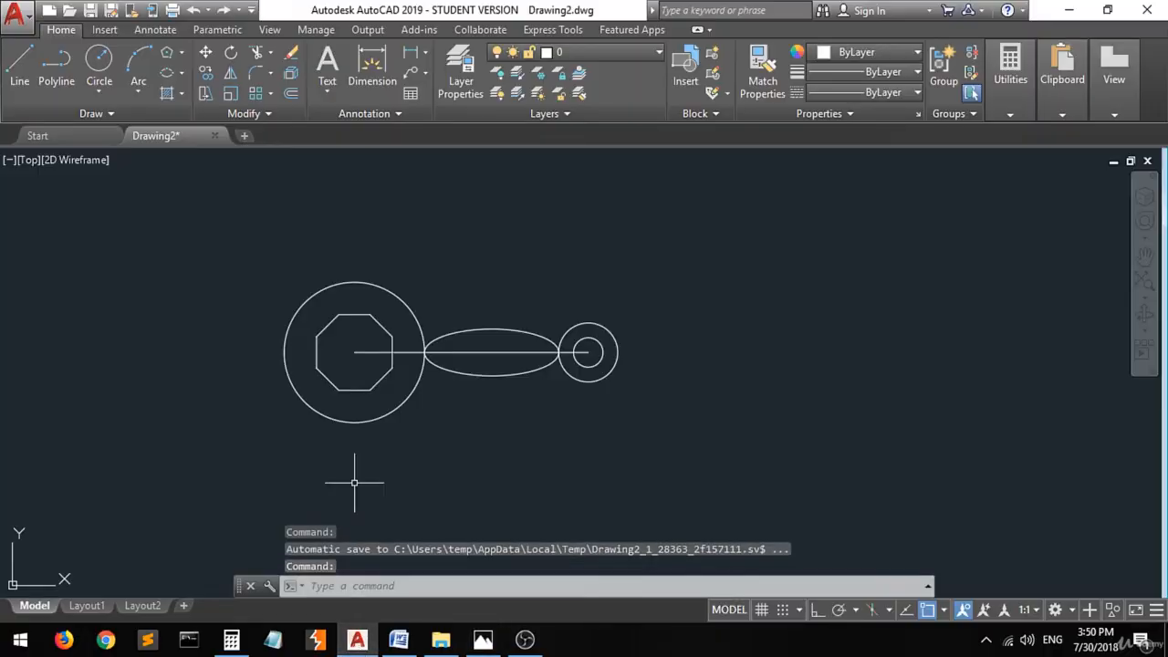
click(182, 72)
click(181, 99)
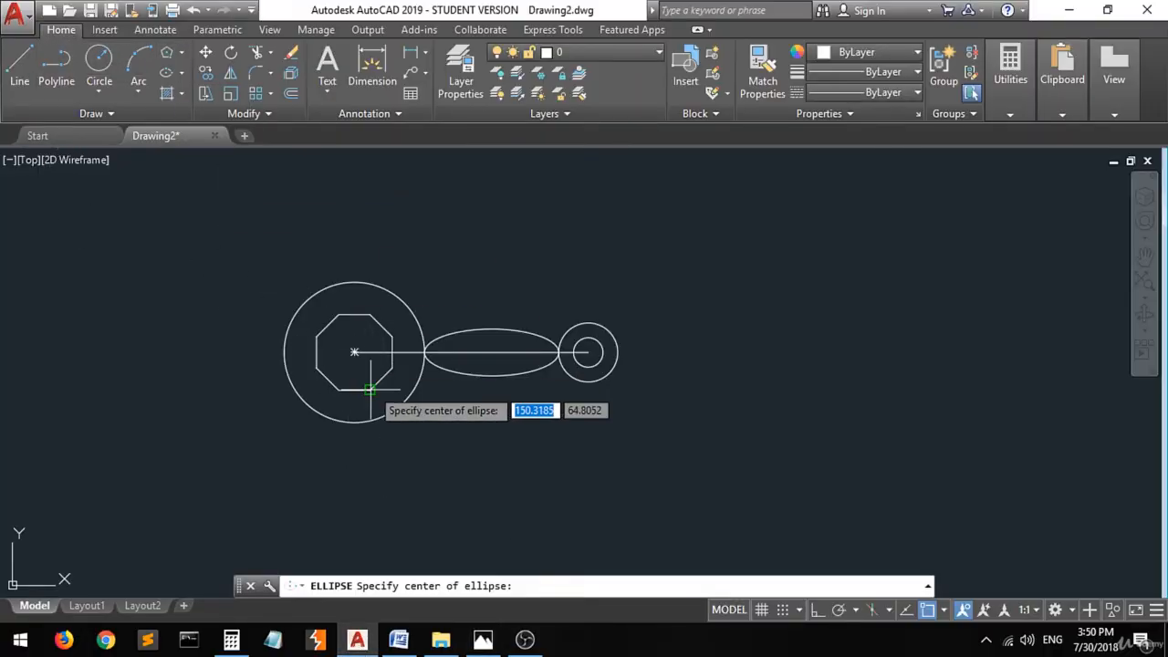
click(354, 351)
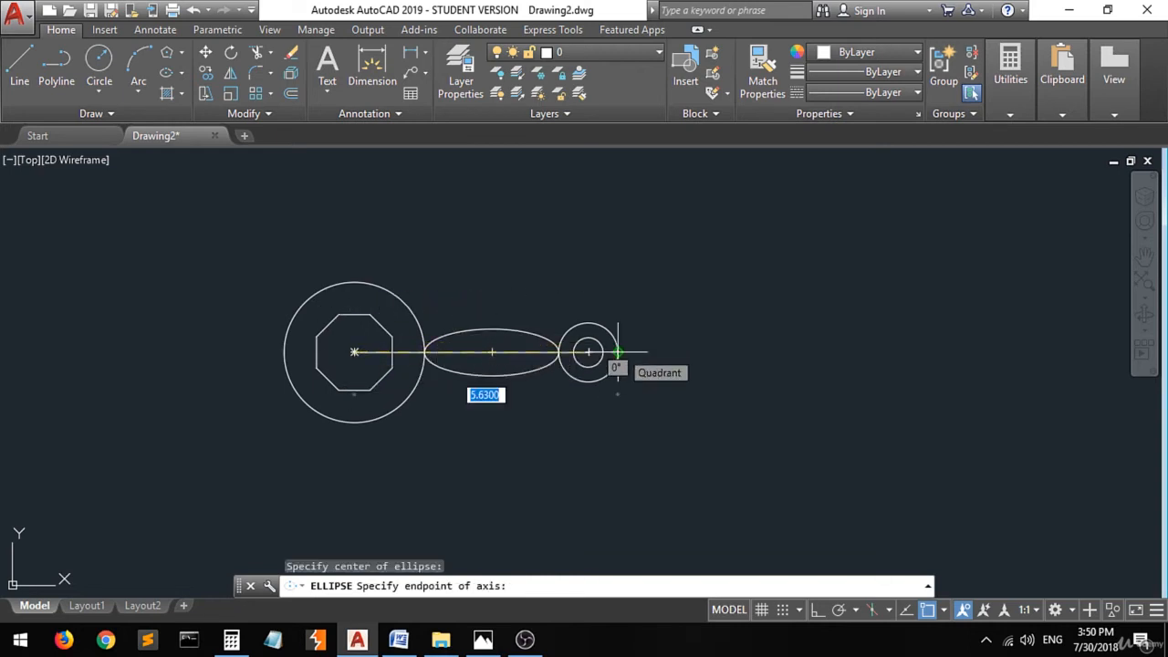
scroll(617, 352, up, 2)
scroll(617, 353, up, 2)
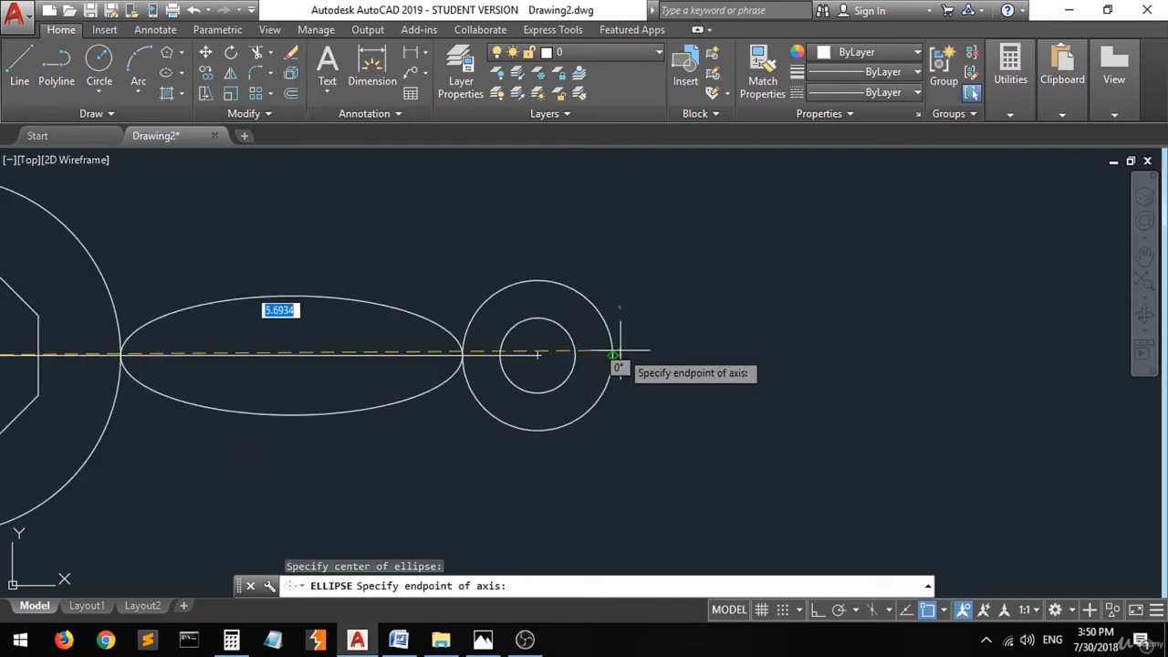
click(611, 356)
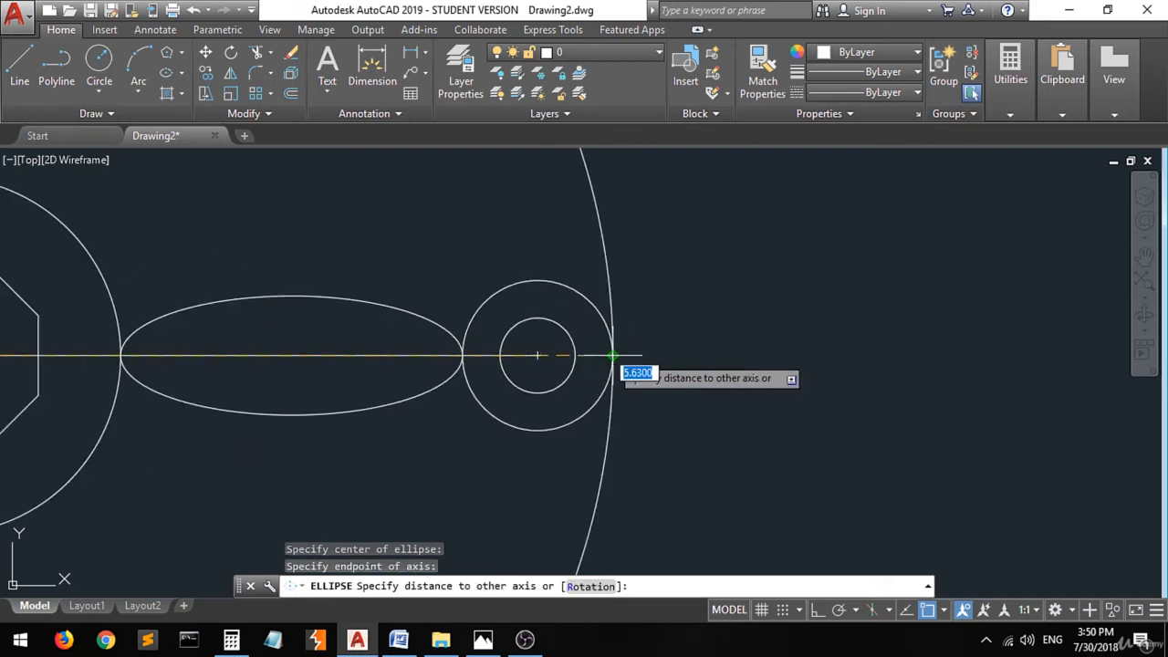
scroll(612, 356, down, 4)
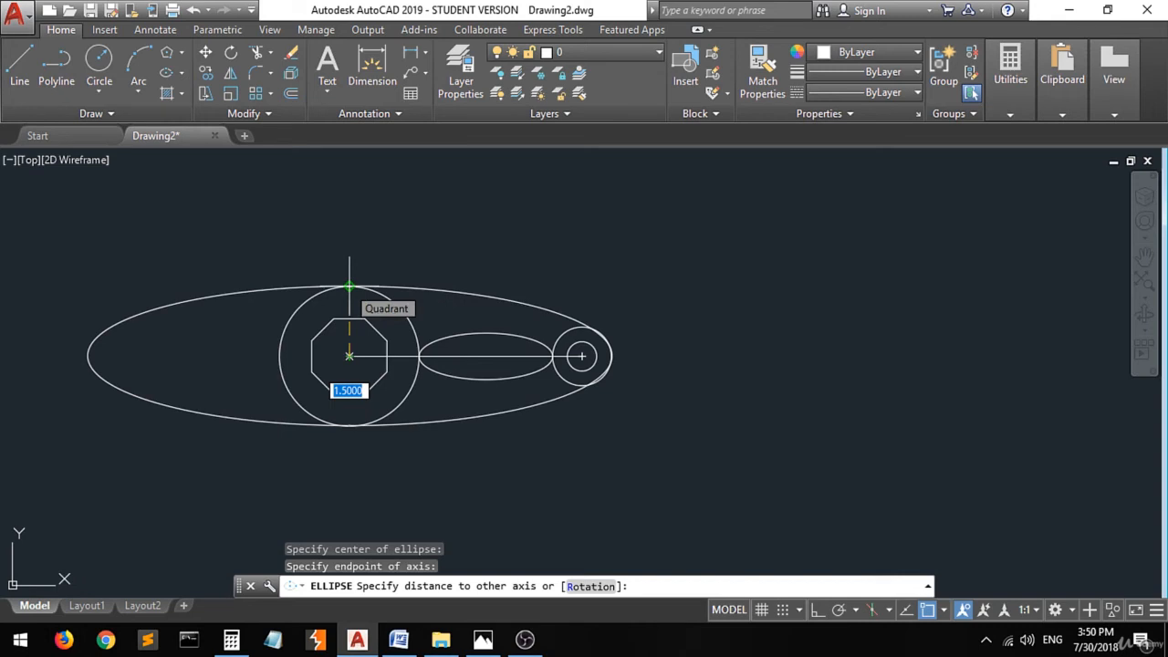
click(350, 286)
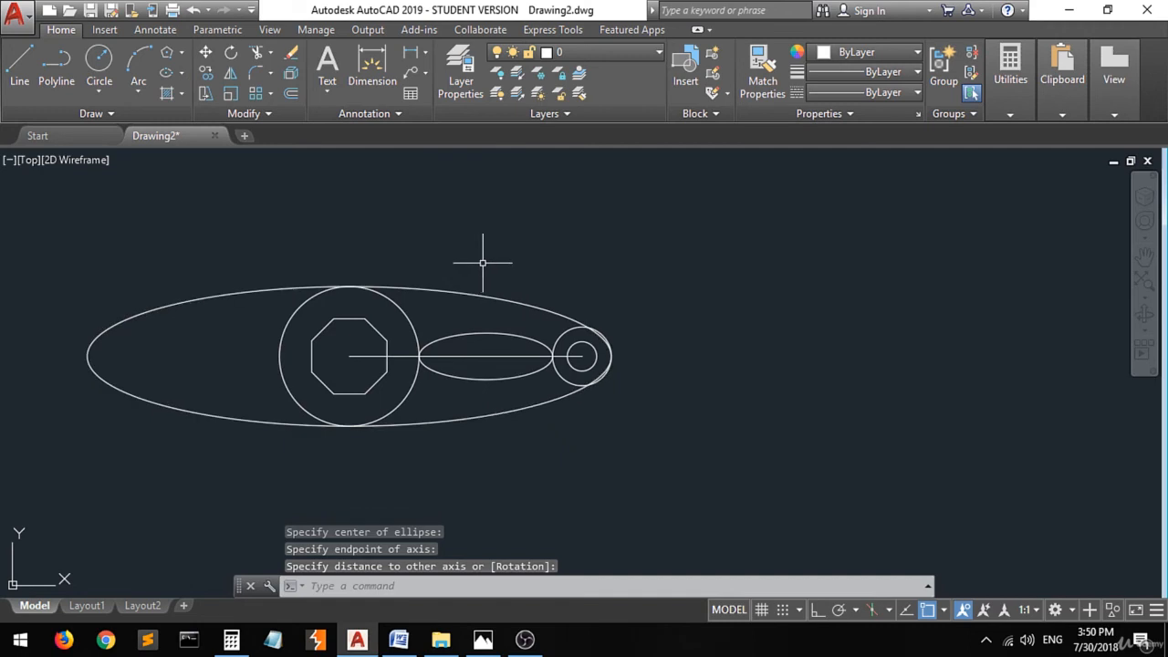
Trim away the lower half of the small ellipse and the large ellipse's lower-right section, using all the geometry as cutting edges.
middle_drag(477, 261, 444, 254)
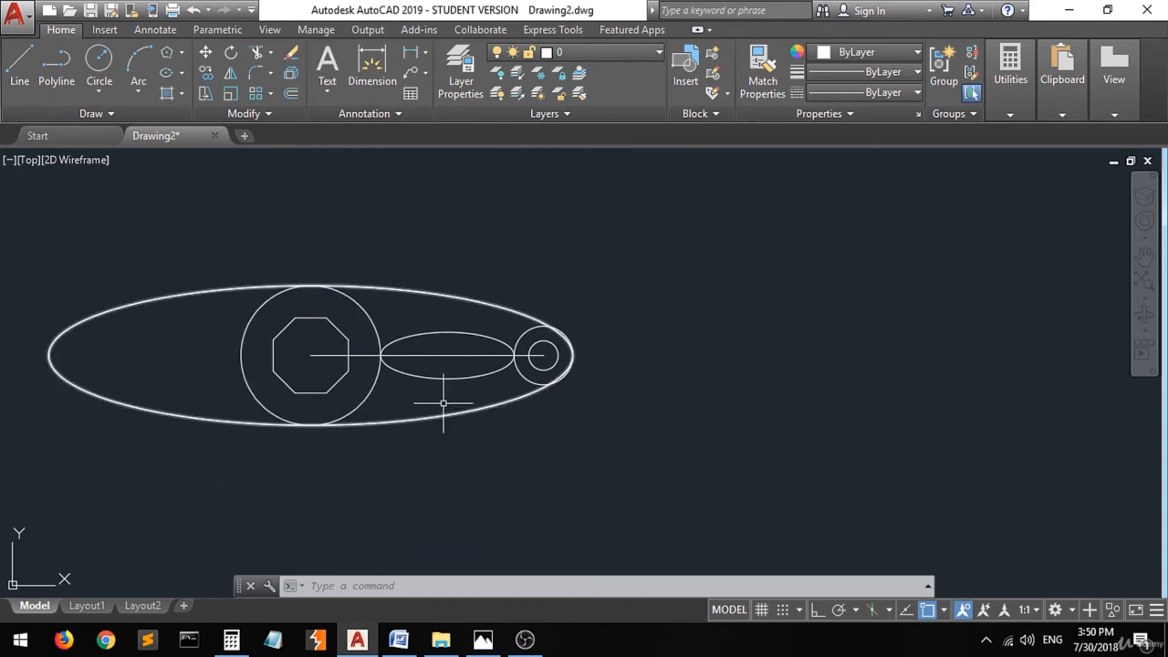
scroll(430, 391, up, 2)
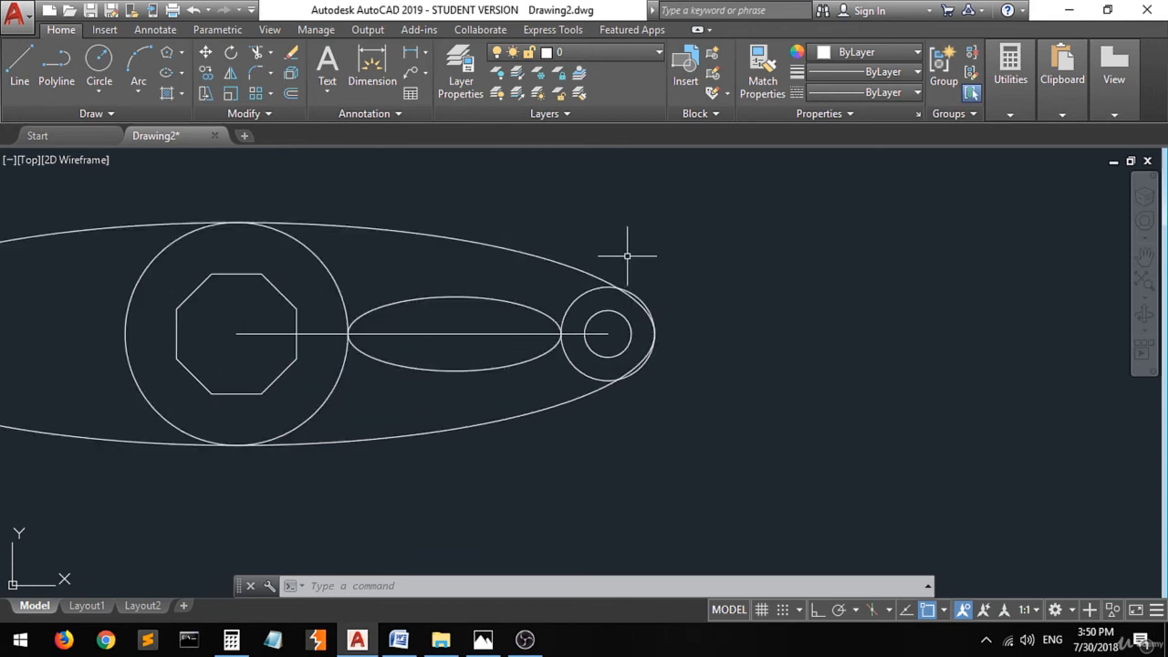
click(685, 200)
click(109, 498)
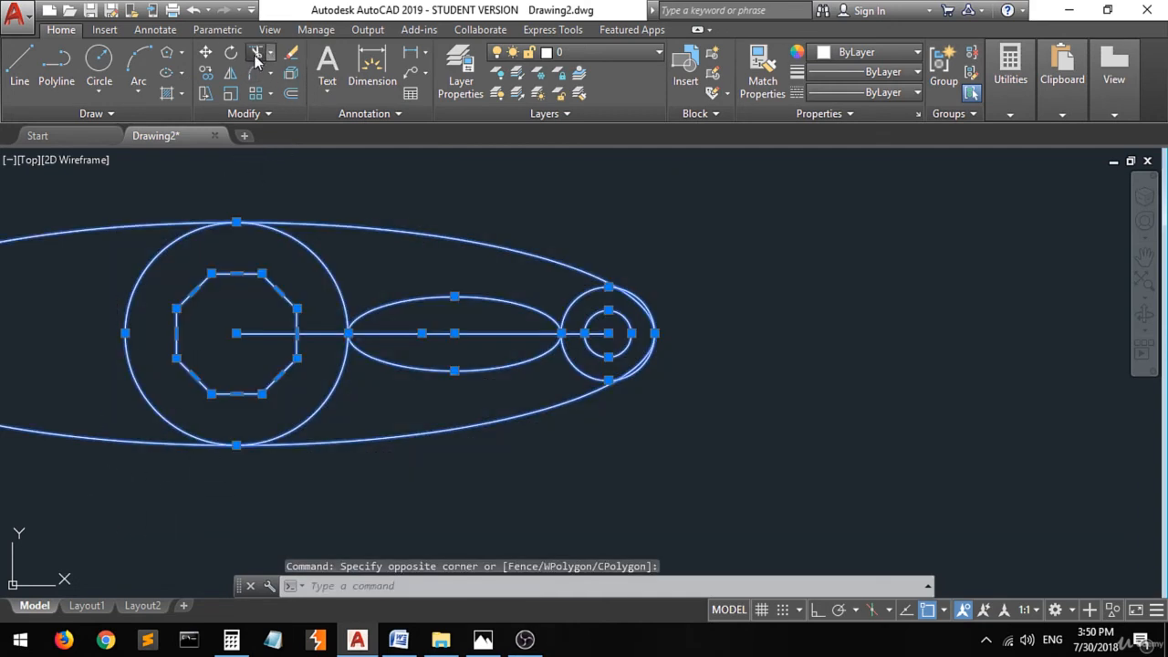
click(257, 54)
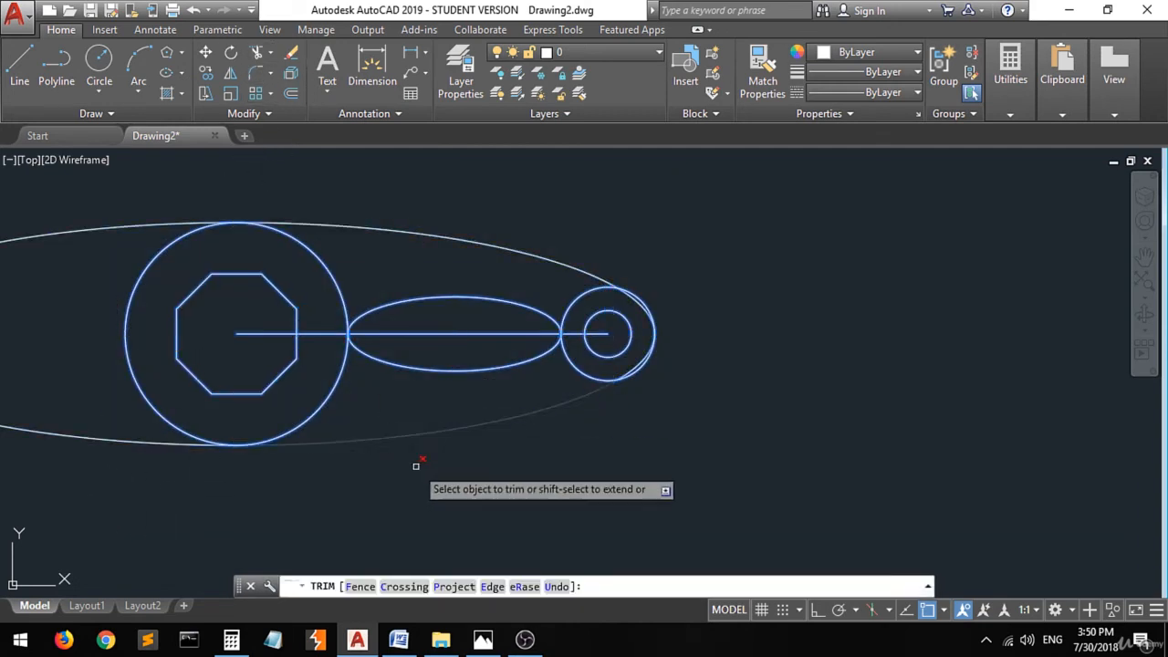
click(468, 371)
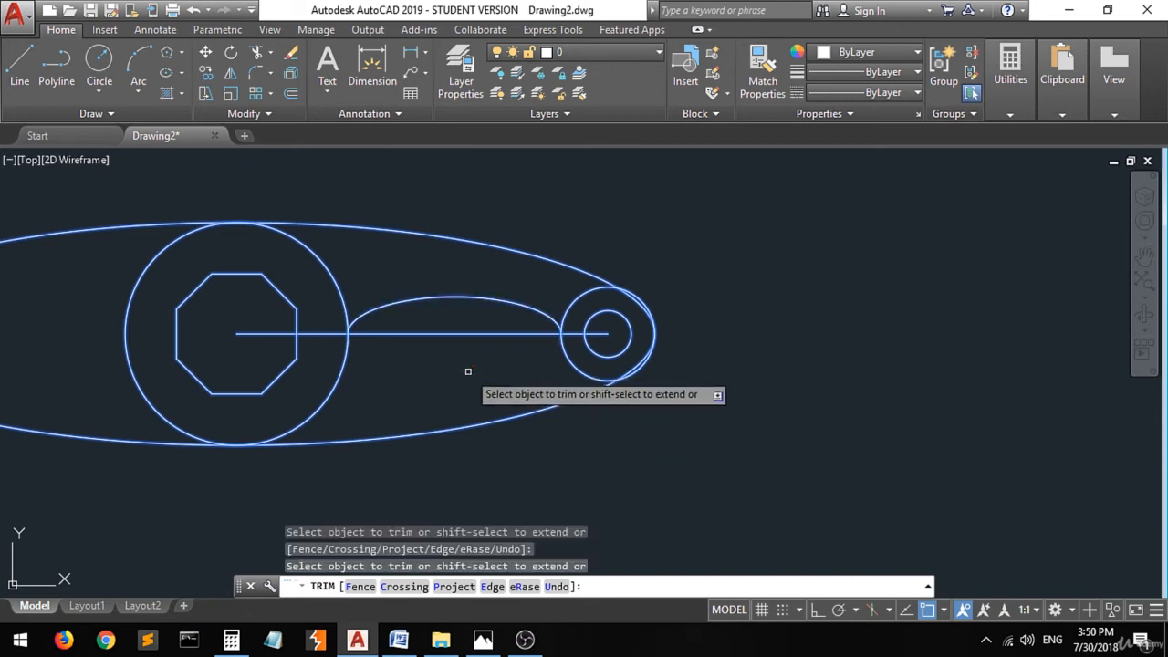
click(490, 424)
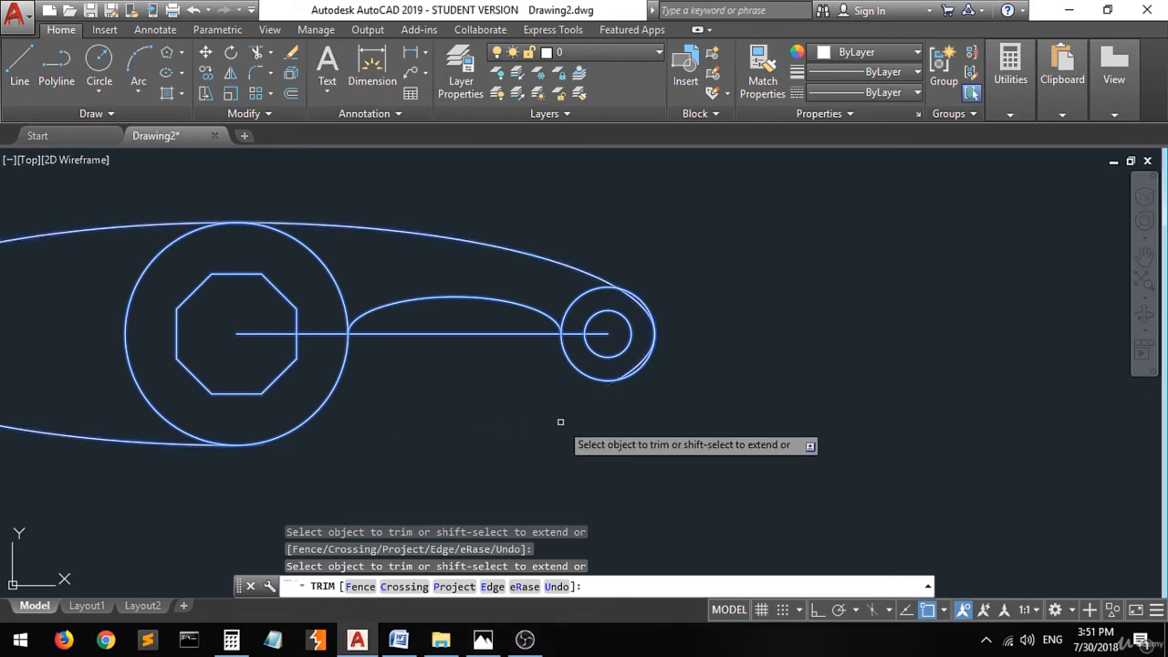
Check the reference image, then trim the ellipse remnant and the upper arcs of the small outer circle to match the contour at B.
click(486, 639)
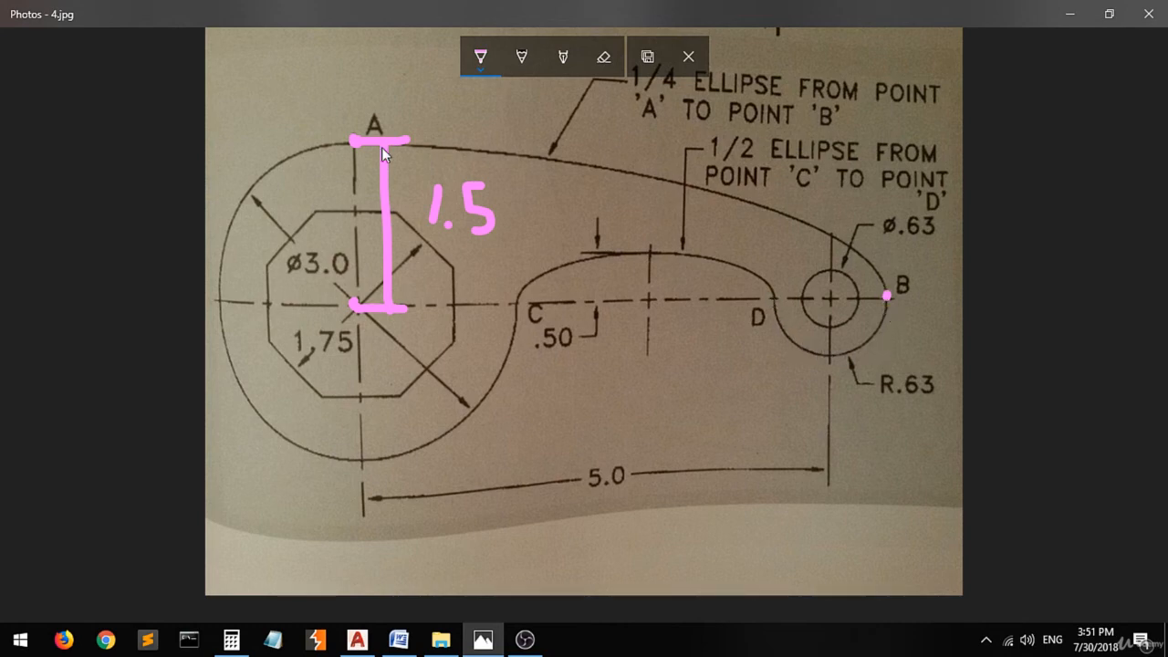
click(481, 642)
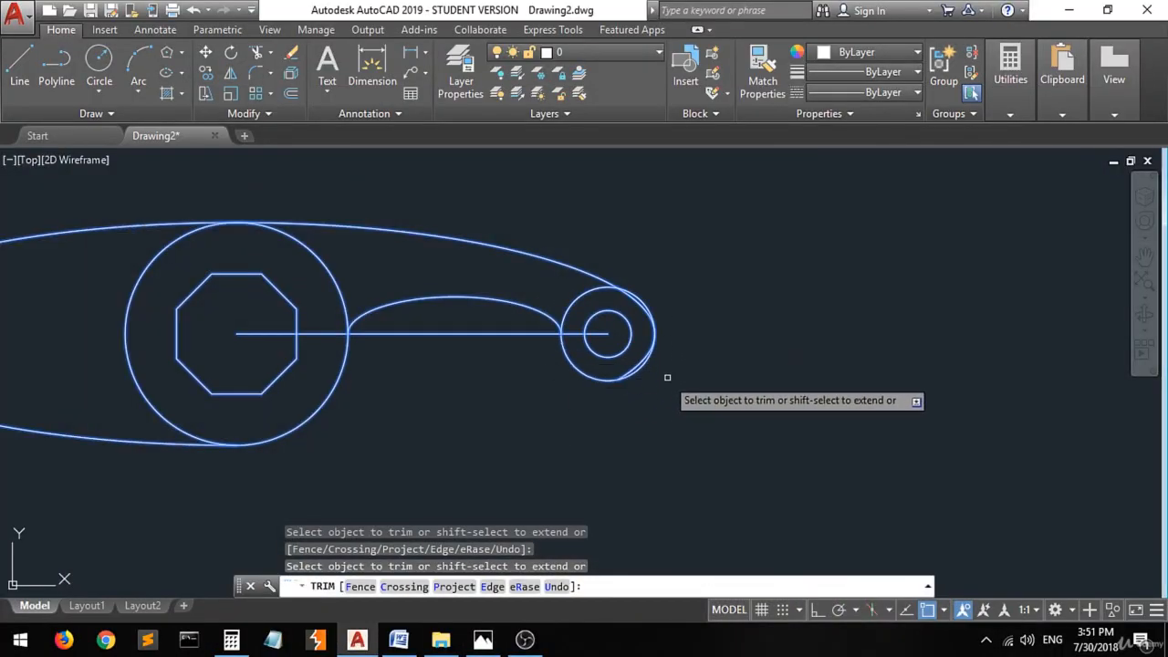
scroll(669, 375, up, 4)
click(603, 350)
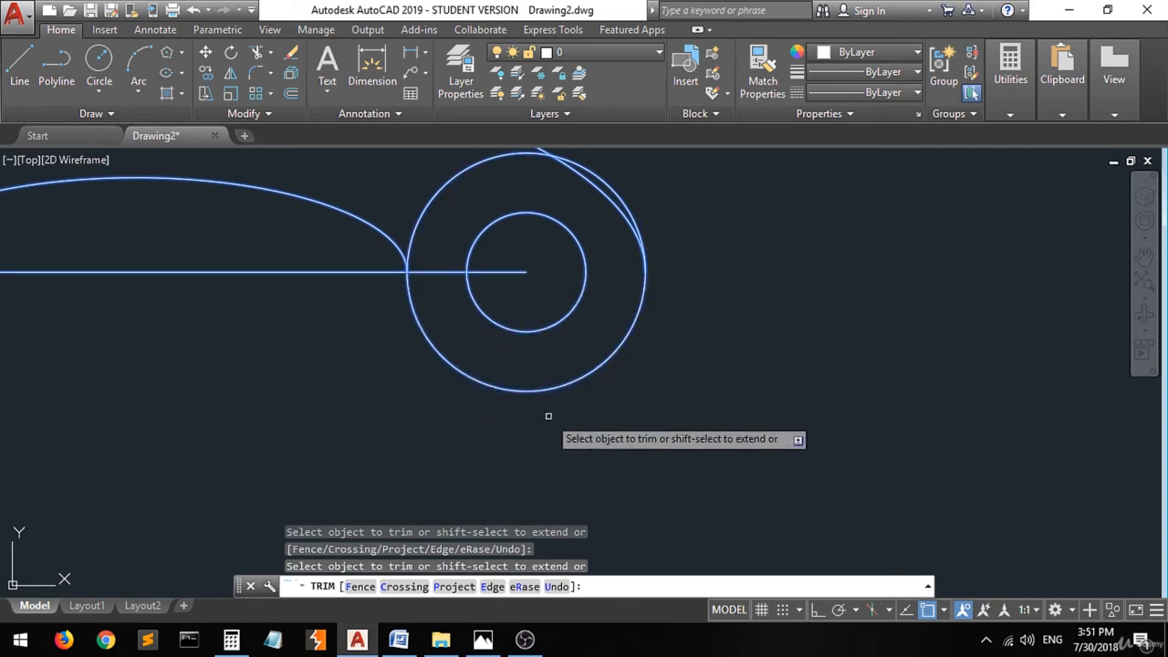
click(613, 189)
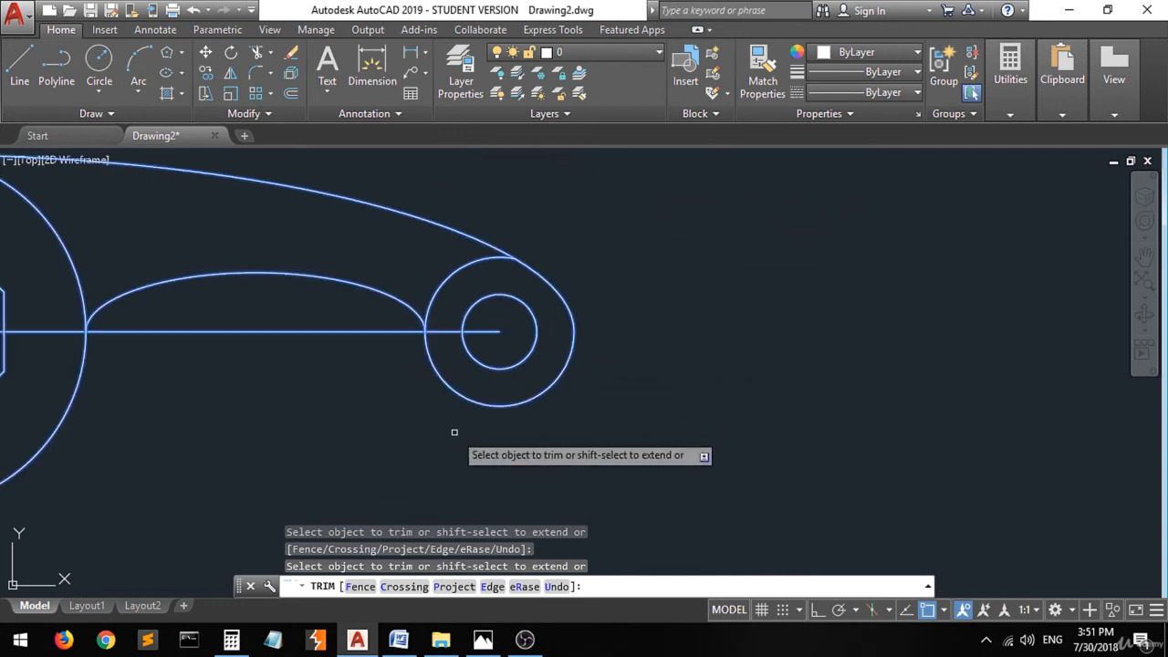
scroll(456, 429, down, 2)
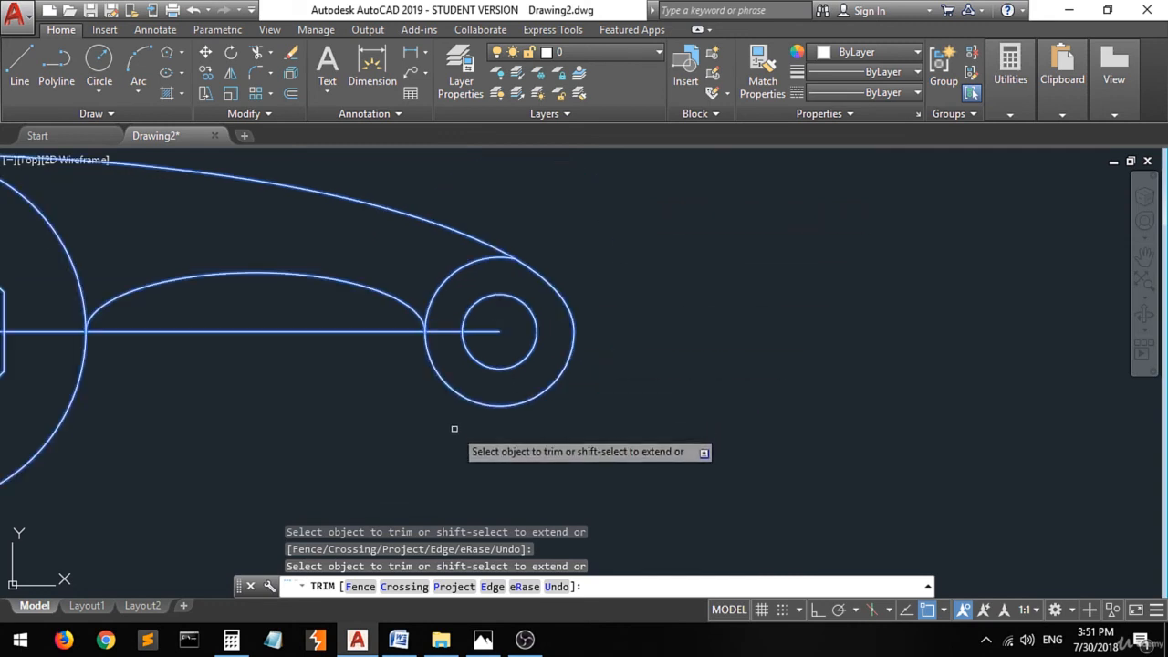
click(455, 271)
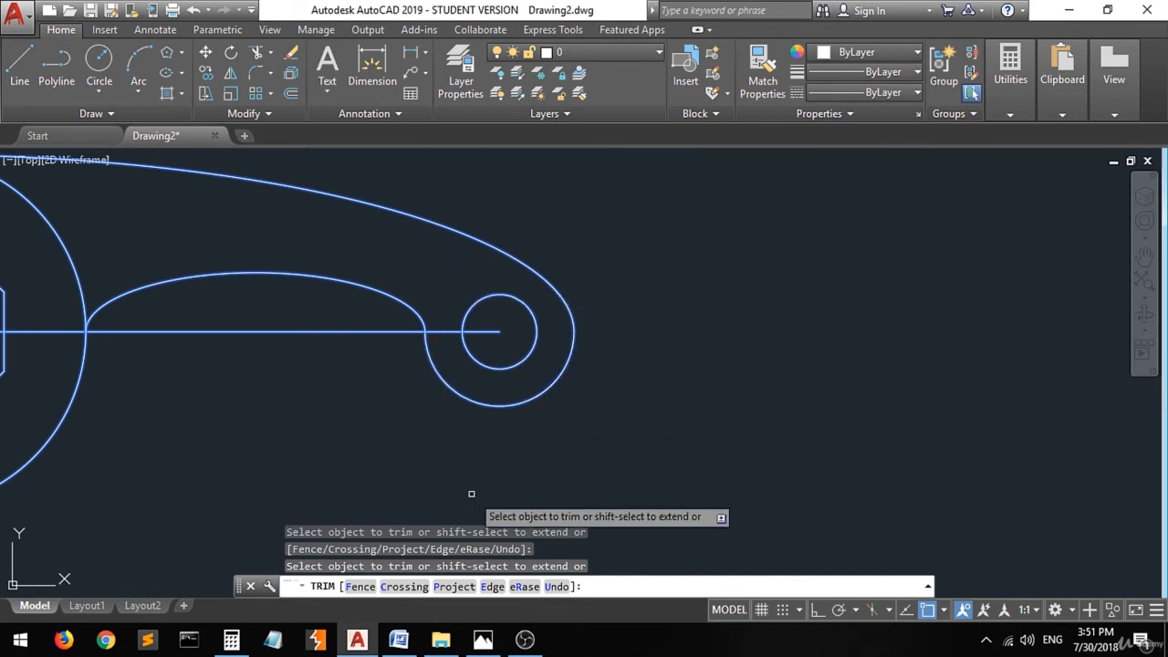
Trim off the large ellipse's upper-left quarter beyond the large circle and end the Trim command.
scroll(477, 454, down, 4)
scroll(356, 428, up, 2)
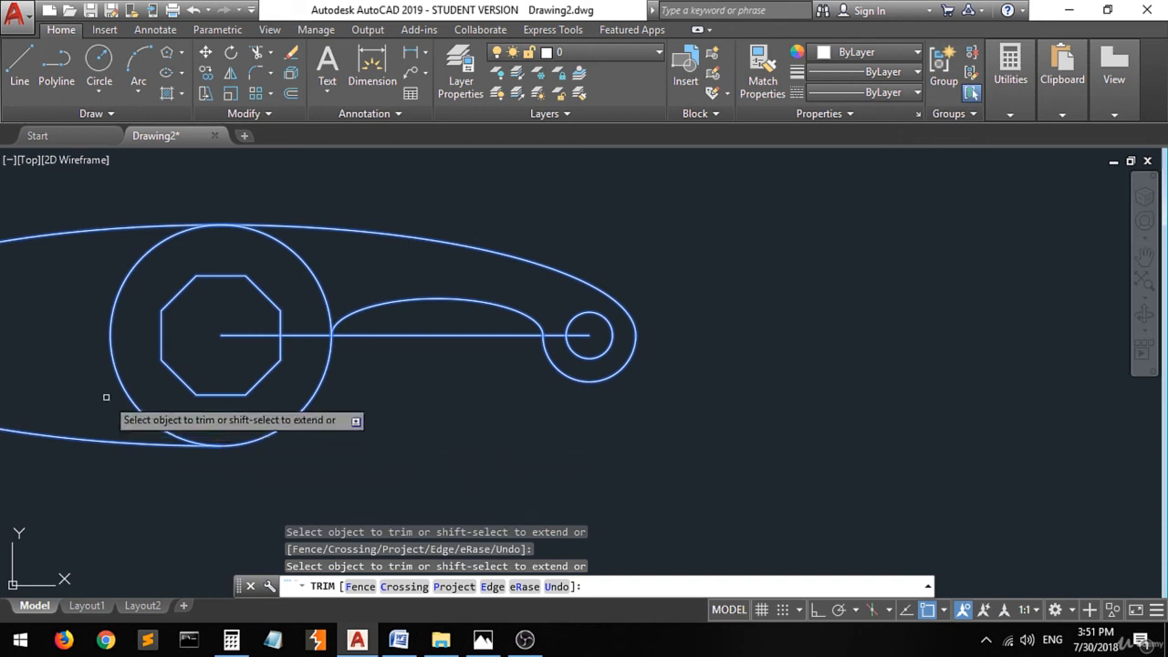
click(143, 227)
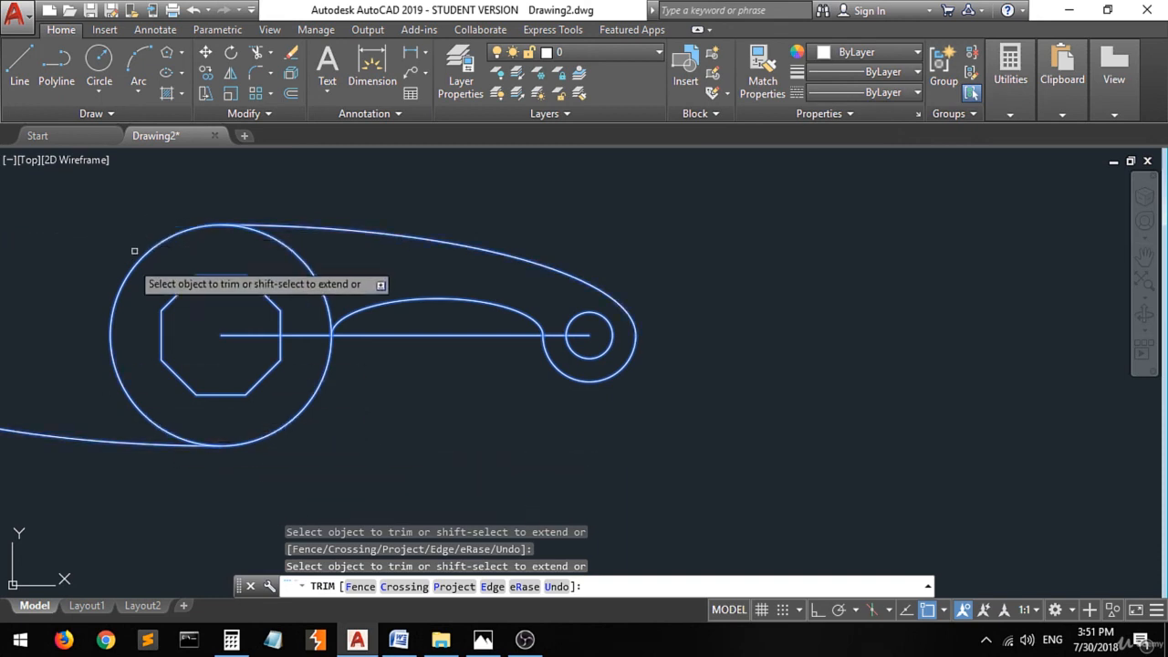
click(39, 435)
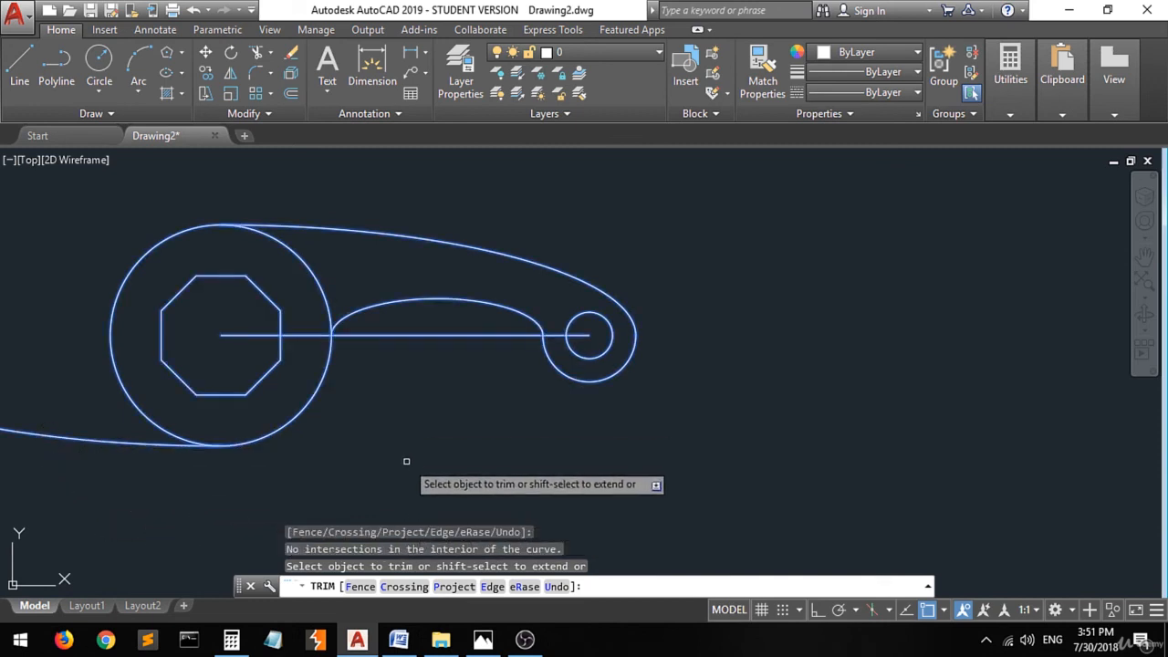
key(Escape)
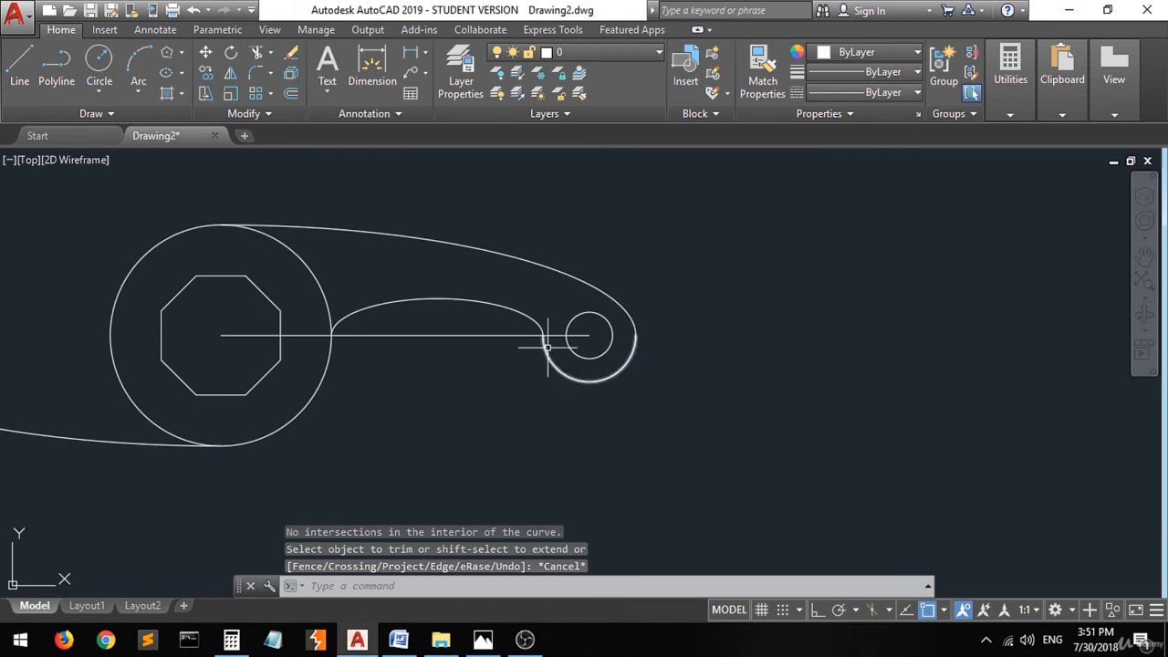
Delete the horizontal centerline joining the octagon's center and the small circle's center.
click(478, 318)
click(454, 359)
key(Delete)
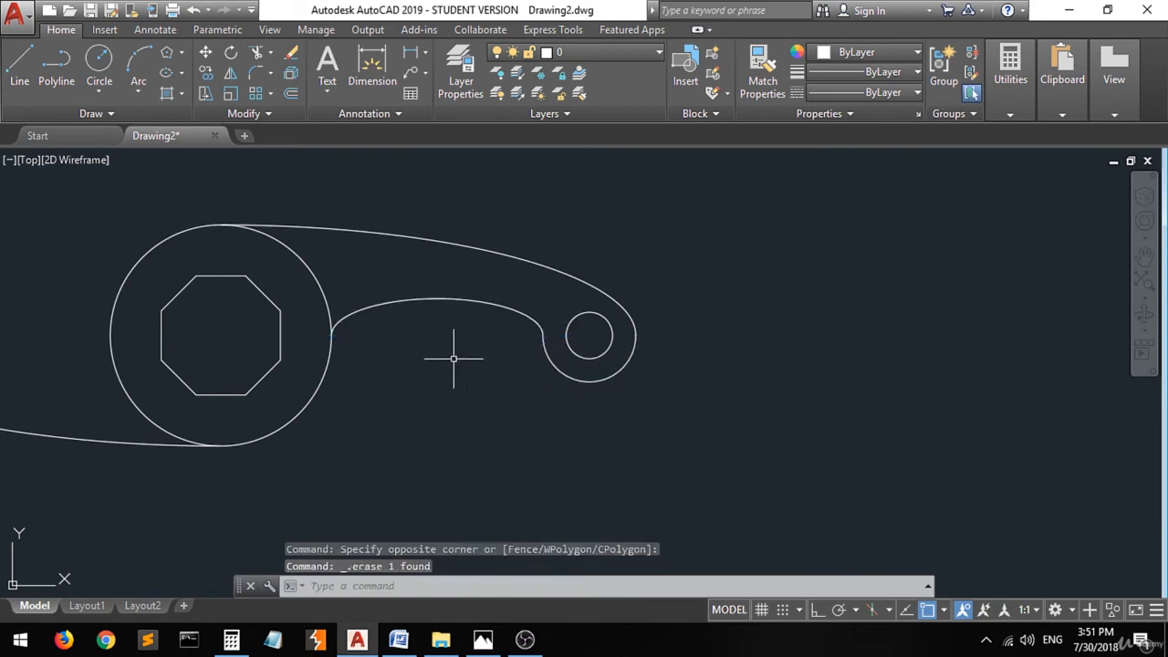
Try to trim the leftover lower-left quarter of the large ellipse, using the large circle, octagon and ellipse pieces as cutting edges.
click(76, 429)
click(62, 495)
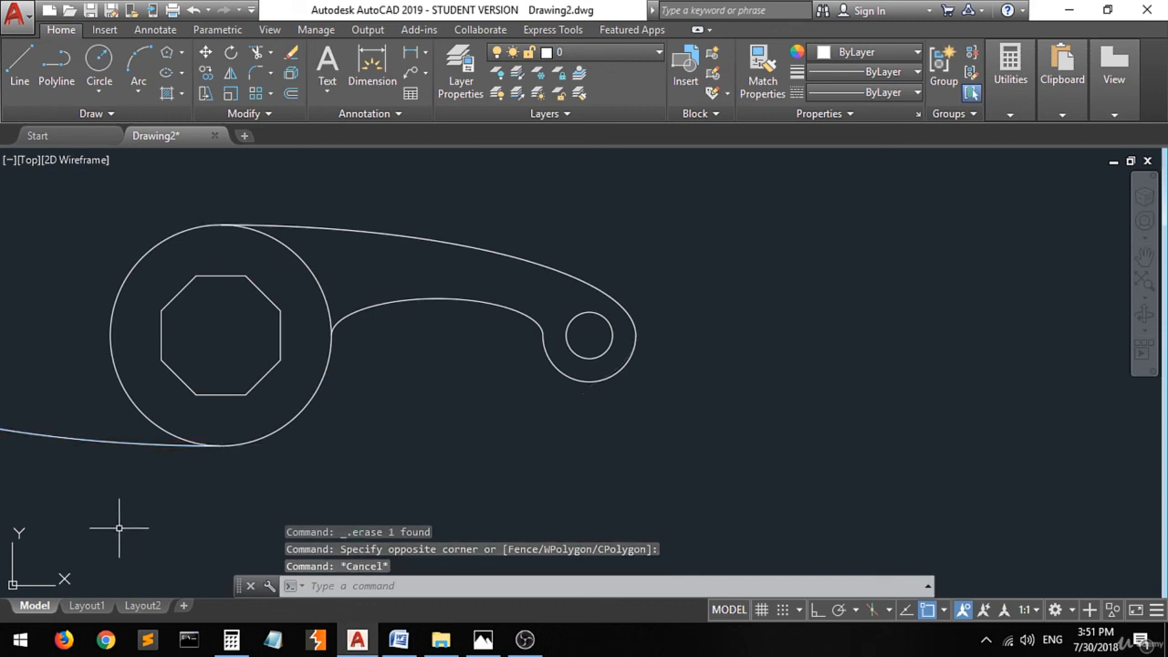
click(129, 443)
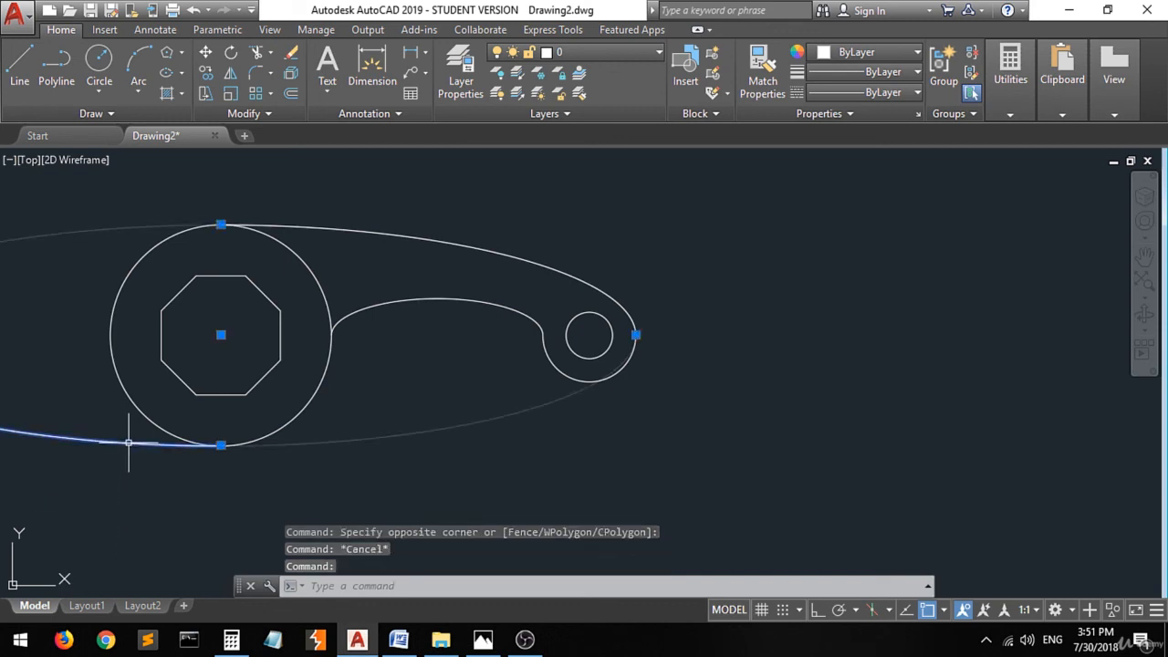
key(Escape)
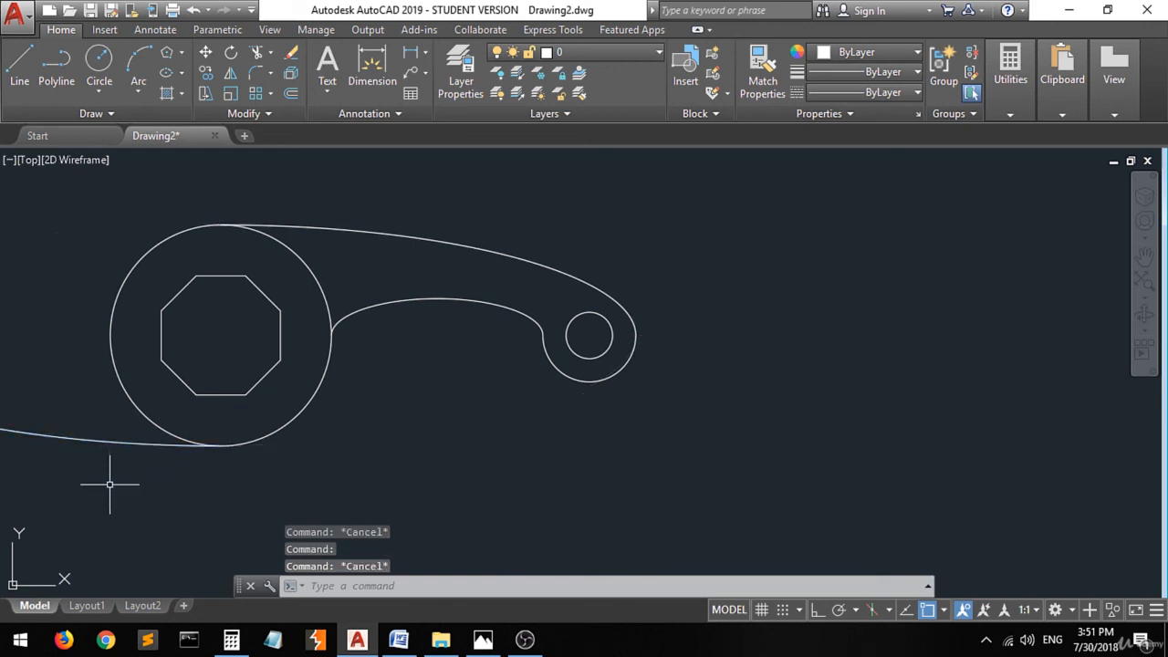
click(256, 55)
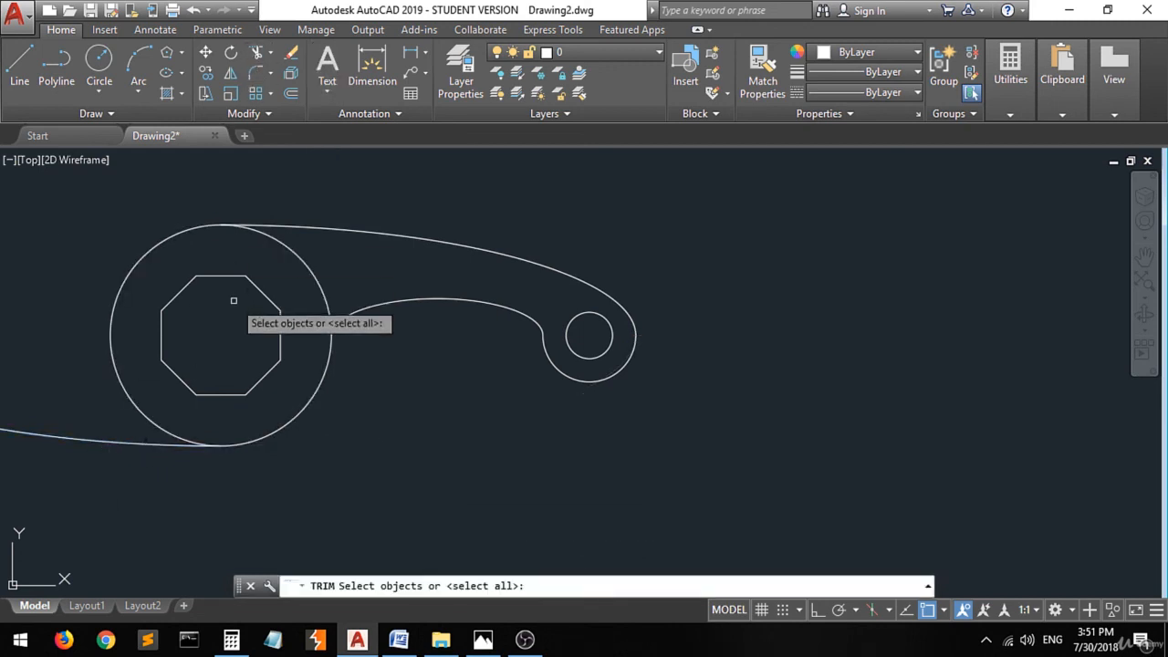
click(313, 201)
click(254, 297)
key(Return)
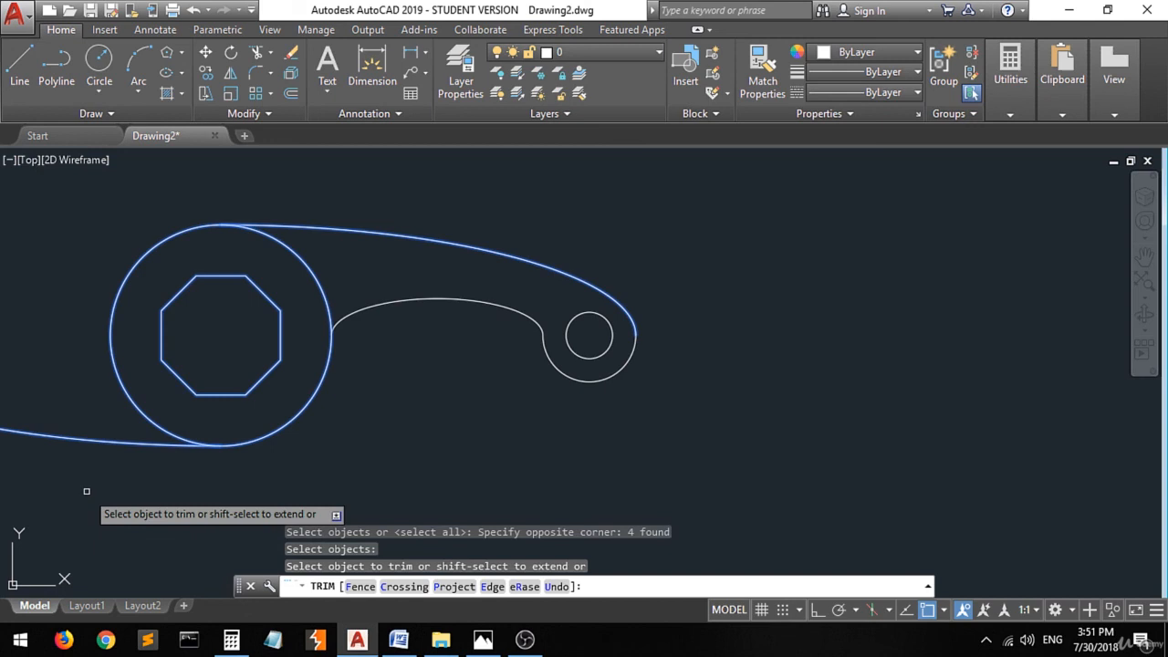
click(112, 441)
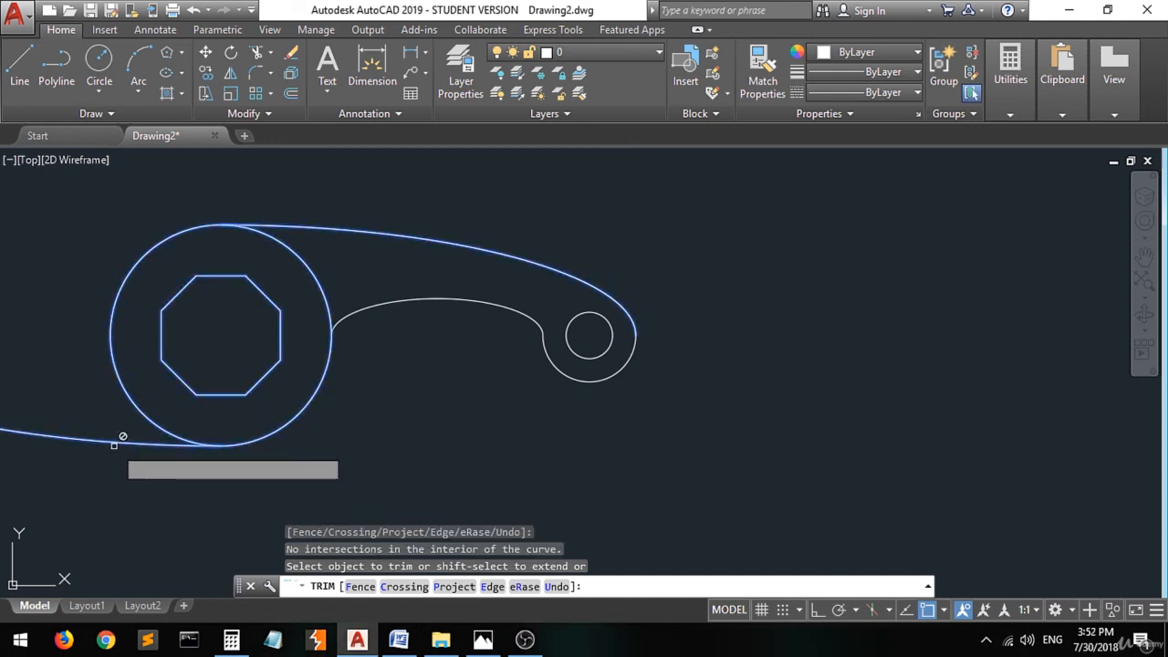
key(Escape)
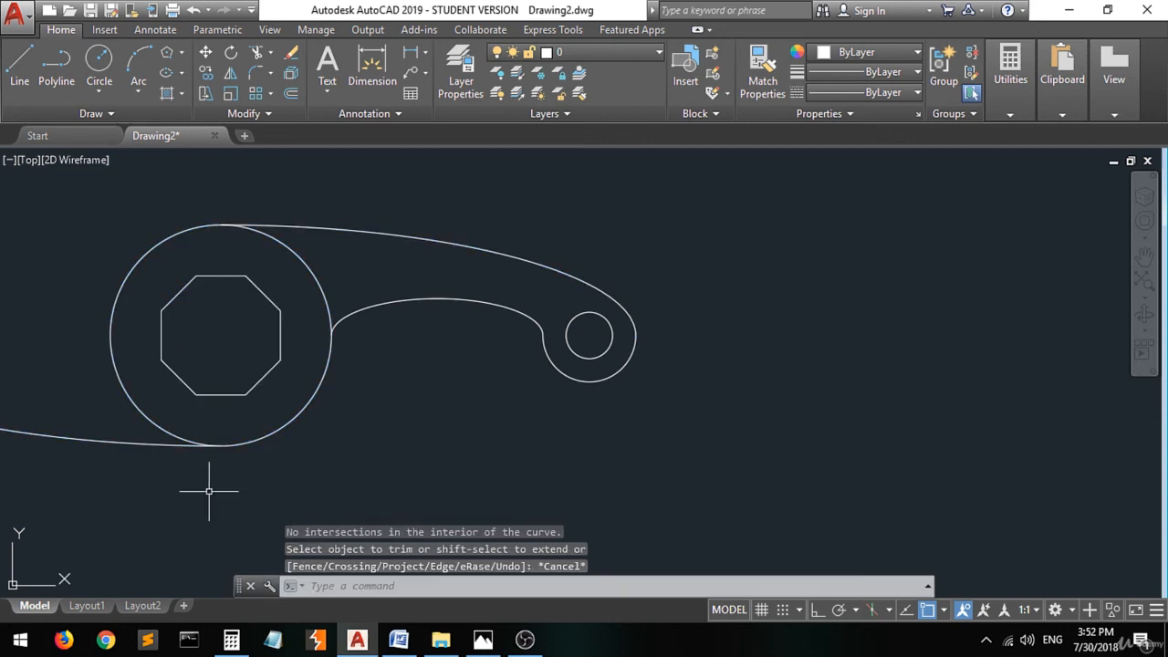
Delete the leftover lower-left quarter of the large ellipse.
scroll(318, 437, down, 2)
scroll(387, 411, down, 2)
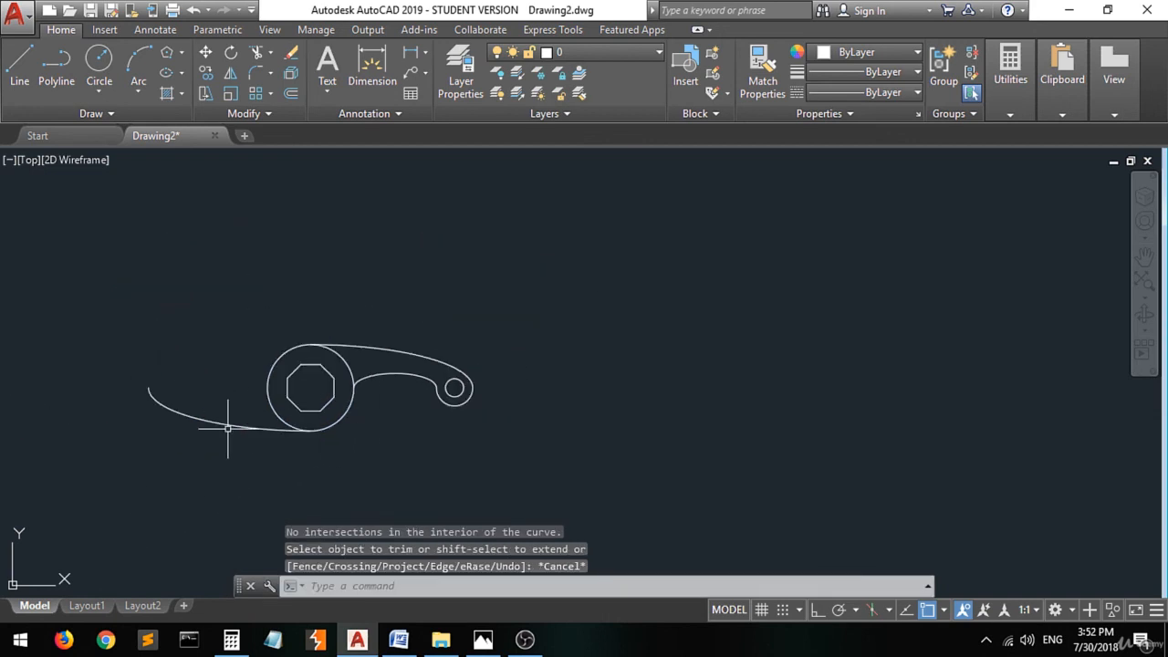
scroll(221, 417, up, 4)
click(312, 422)
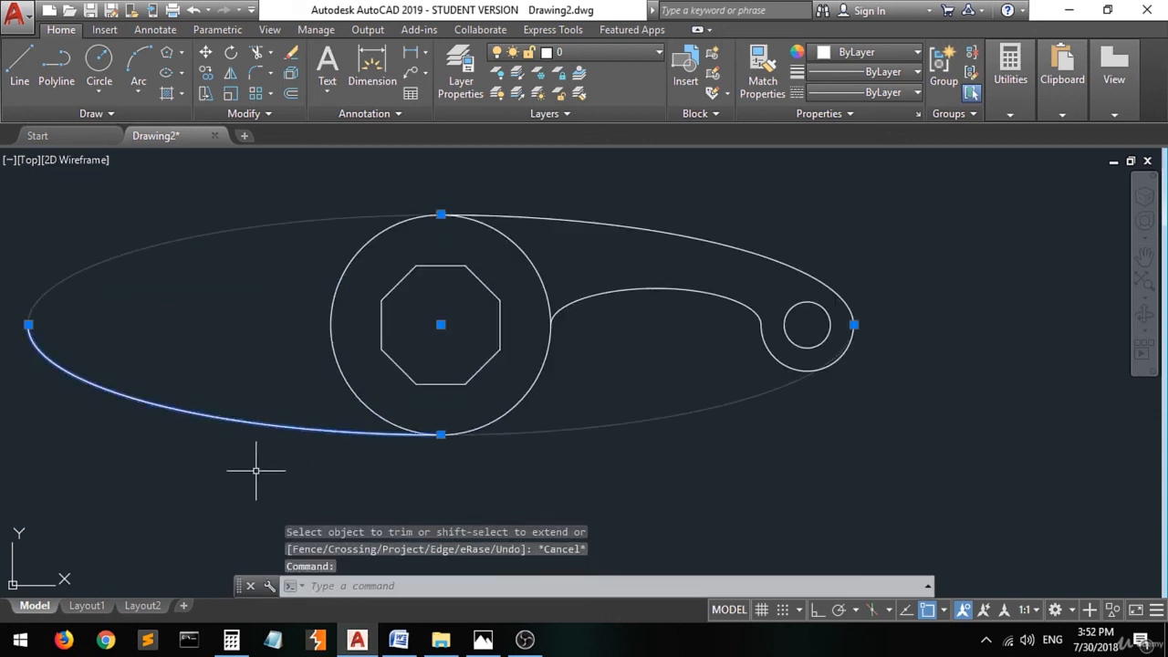
key(Delete)
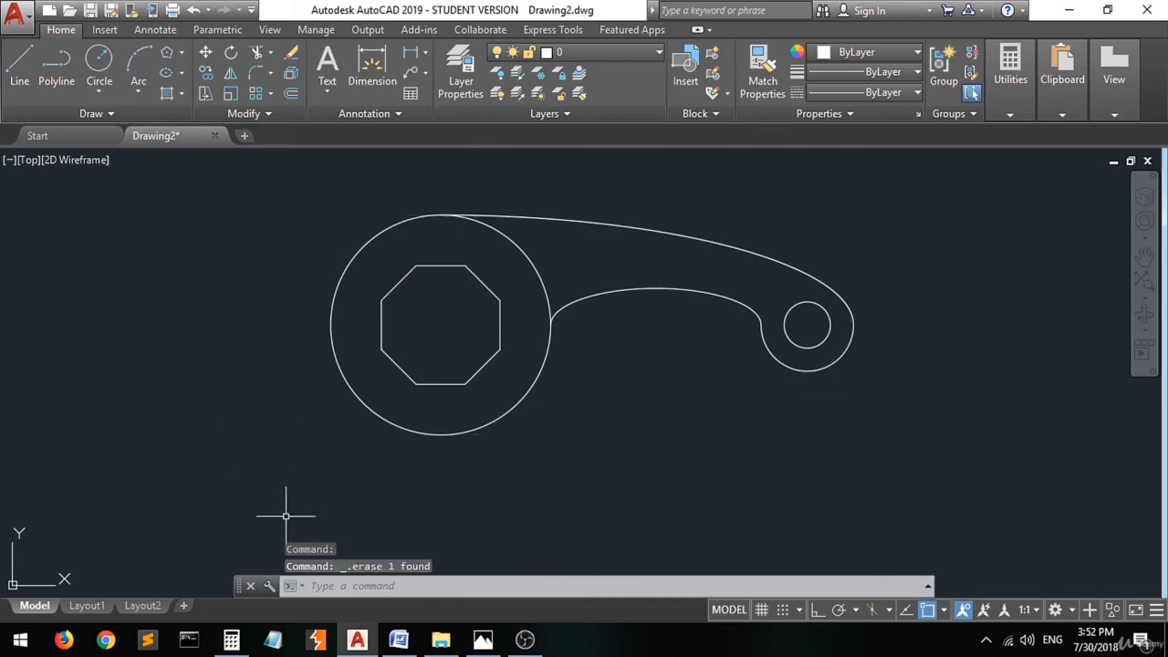
Place the reference image in a smaller window beside the AutoCAD drawing and underline its 5.0 dimension in pink.
click(481, 639)
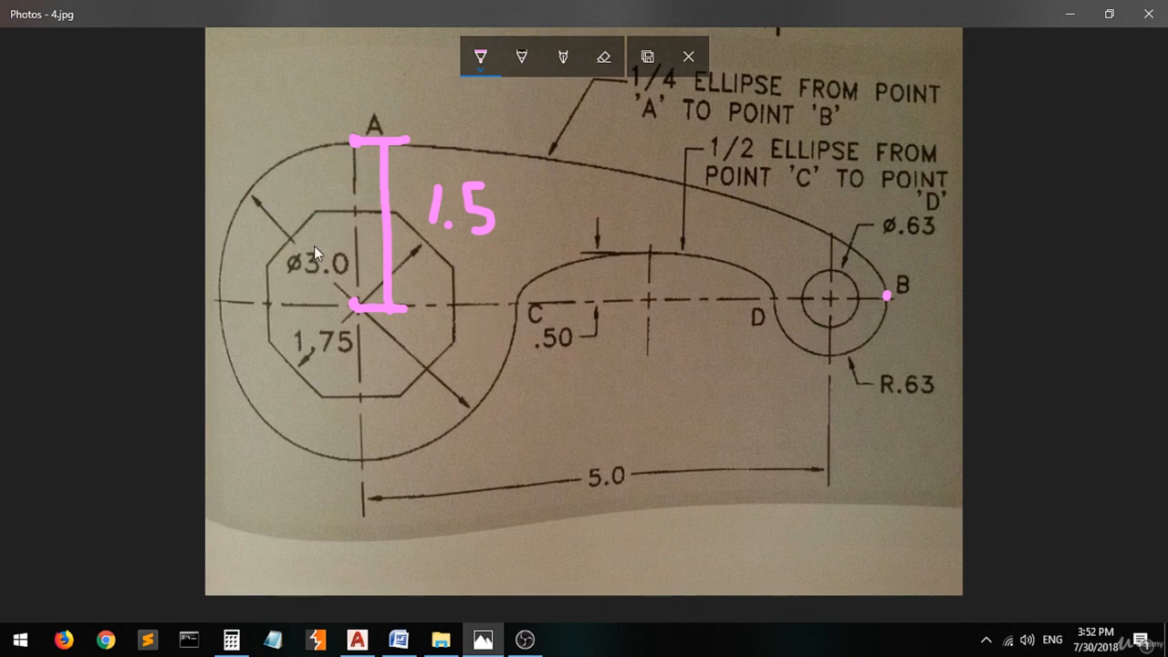
click(1109, 14)
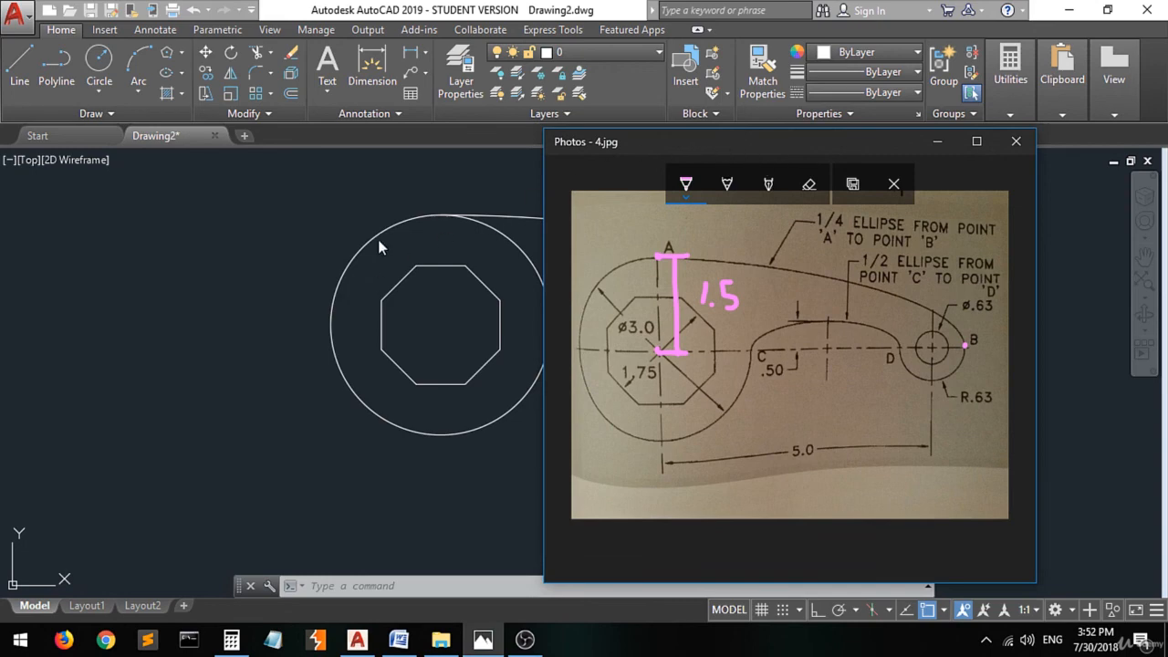
click(307, 231)
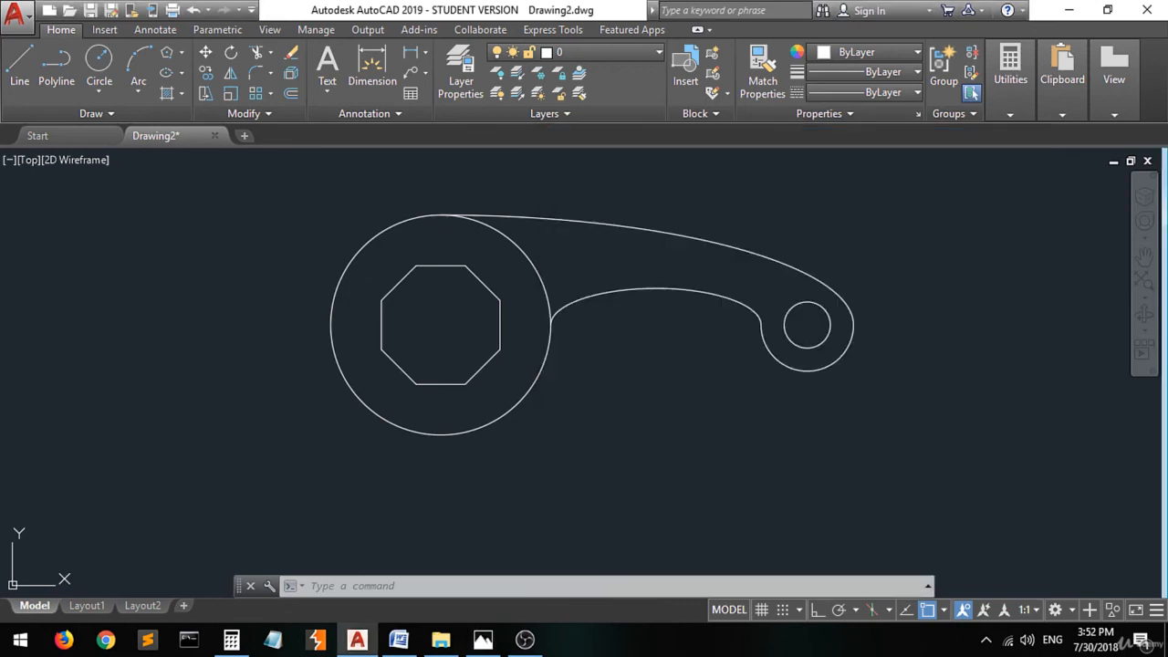
mouse_move(503, 188)
middle_down()
mouse_move(274, 216)
mouse_move(206, 253)
middle_up()
click(483, 640)
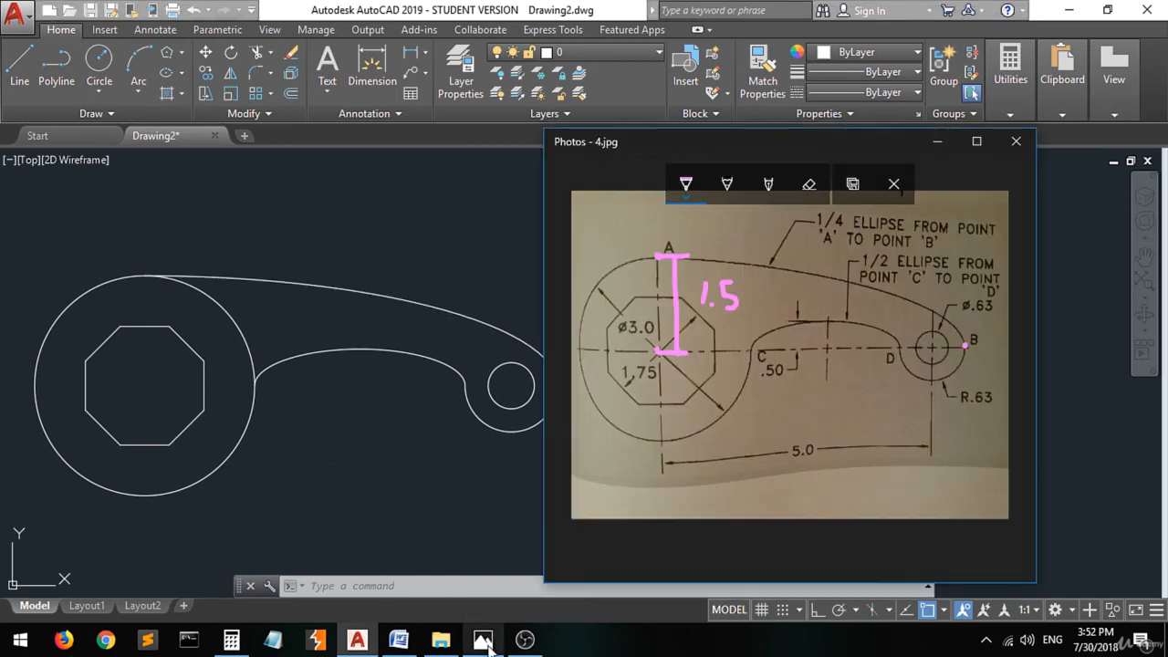
drag(692, 139, 754, 137)
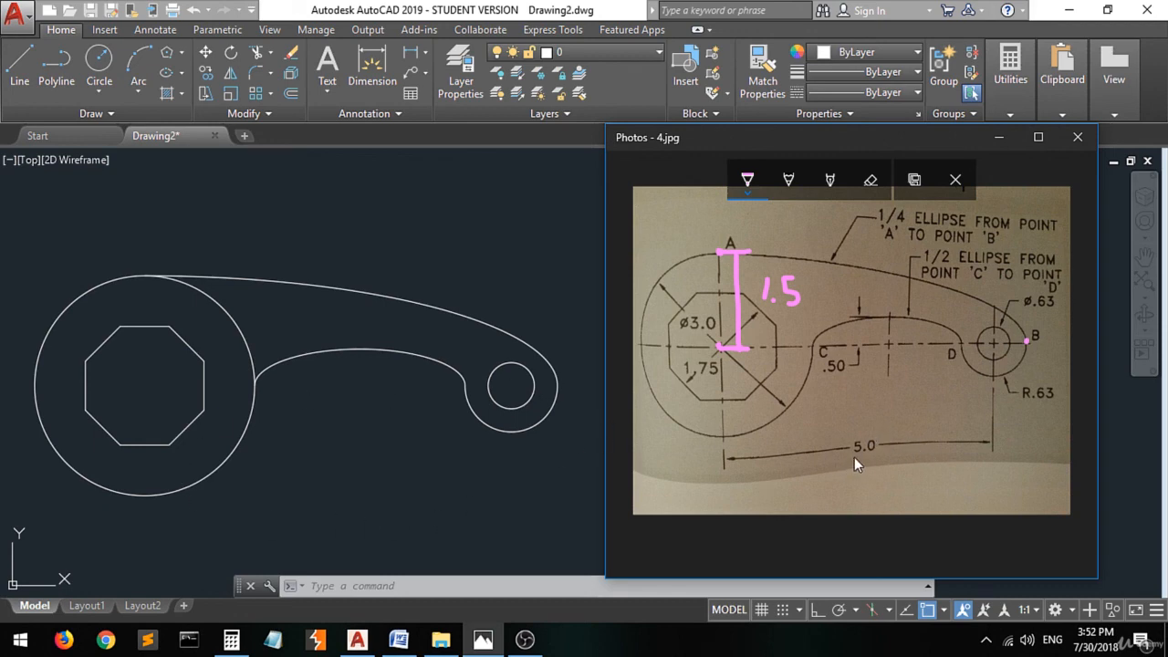
drag(853, 457, 872, 459)
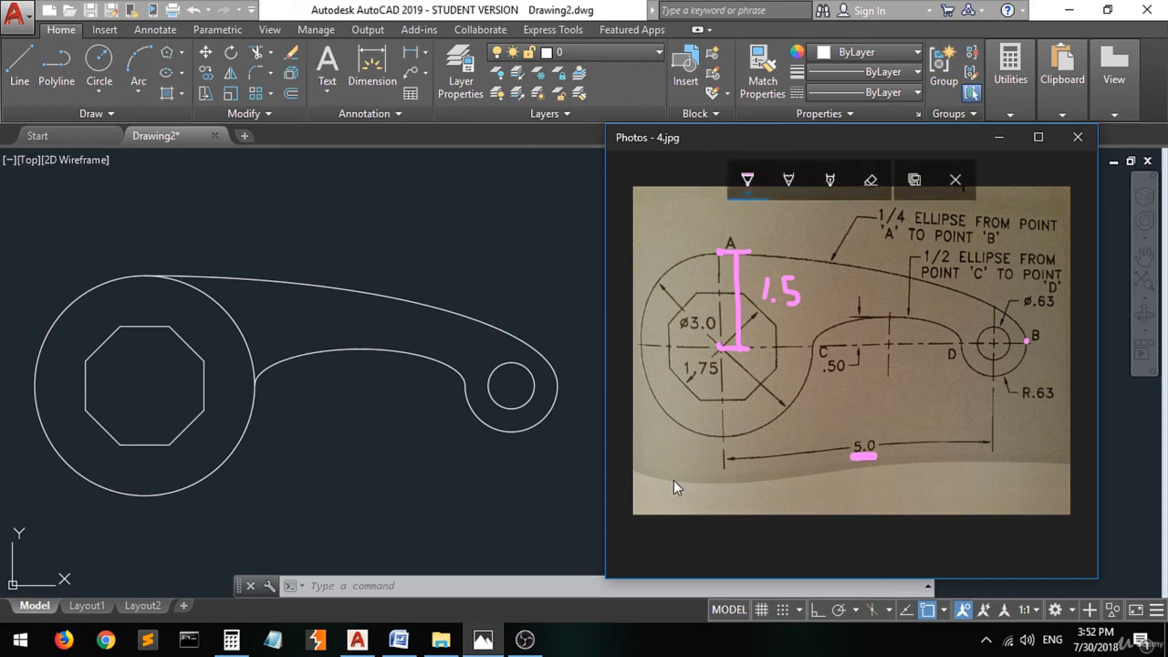